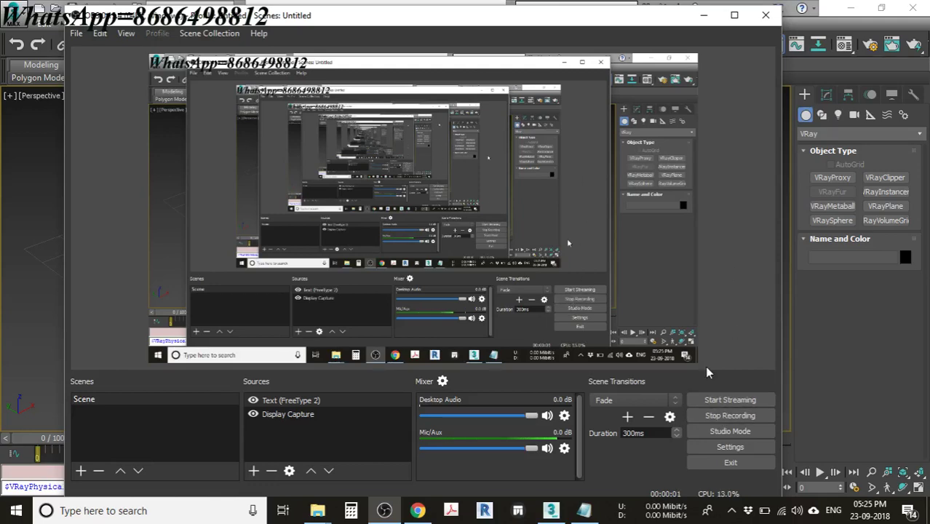
Minimise the OBS recorder window, then minimise 3ds Max to reach the desktop.
click(703, 15)
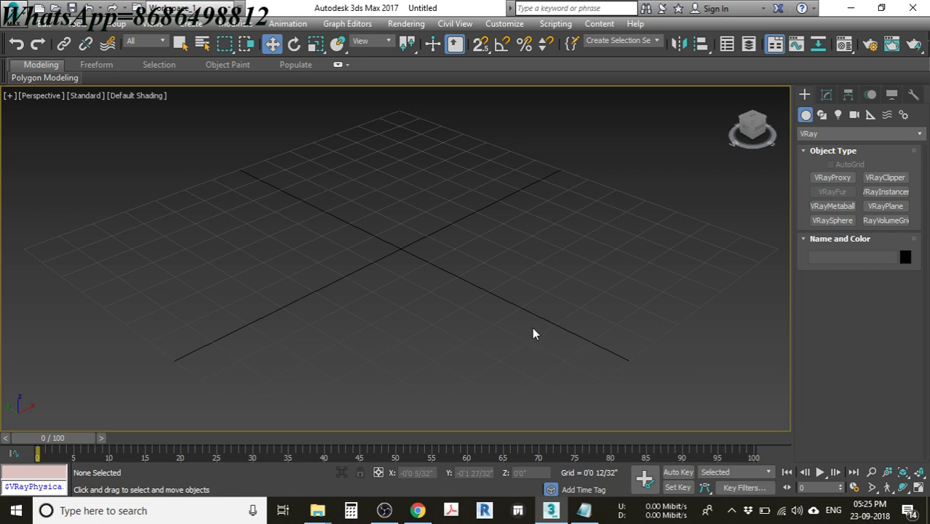
click(850, 8)
Open the 0743 Cloudy Morning Sun HDRI folder, then return to the 'house site:archive3d.net' Google results.
drag(459, 164, 364, 252)
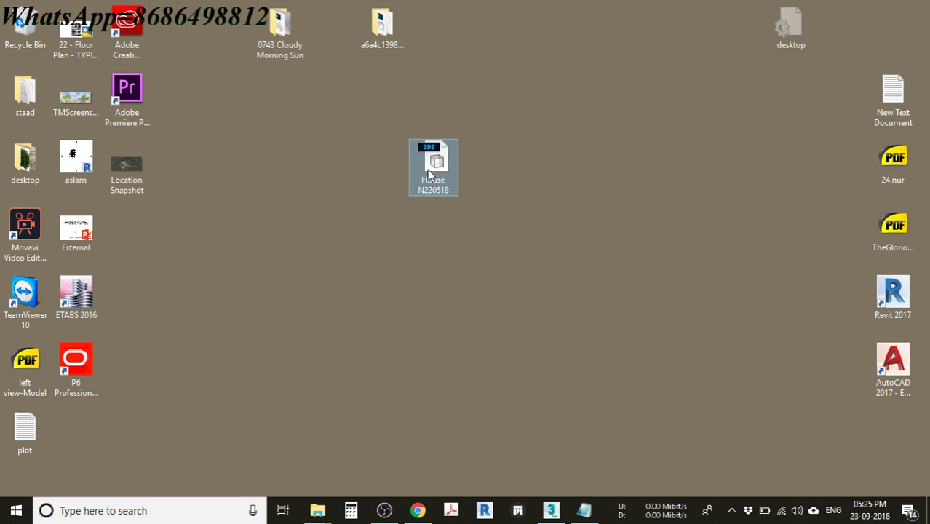
drag(529, 125, 393, 182)
click(282, 33)
double_click(282, 33)
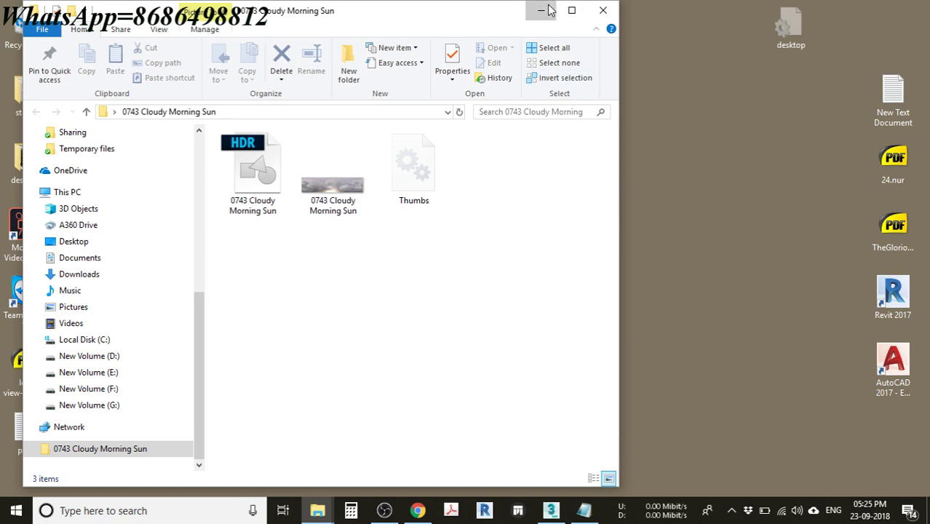
click(541, 10)
click(417, 510)
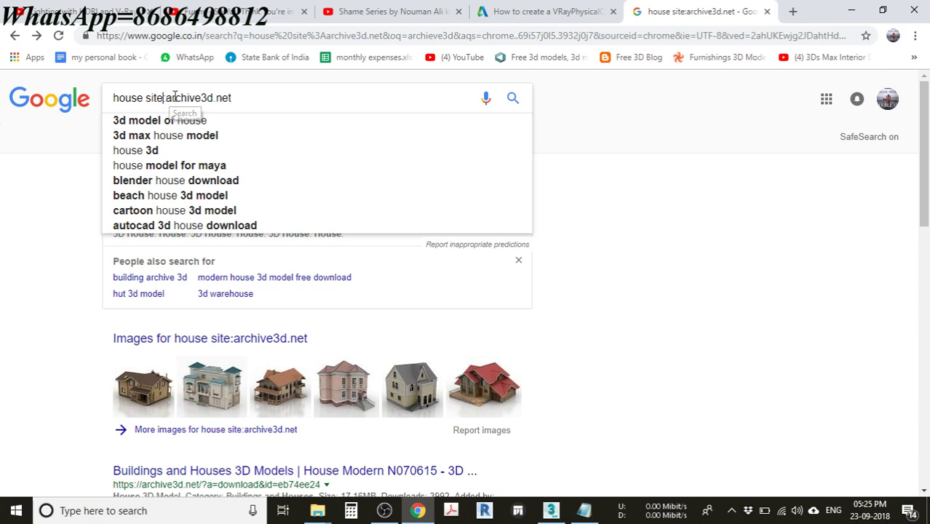
Change the Google query to 'house archive3d.net' and run the search.
key(BackSpace)
key(BackSpace)
key(BackSpace)
key(BackSpace)
key(BackSpace)
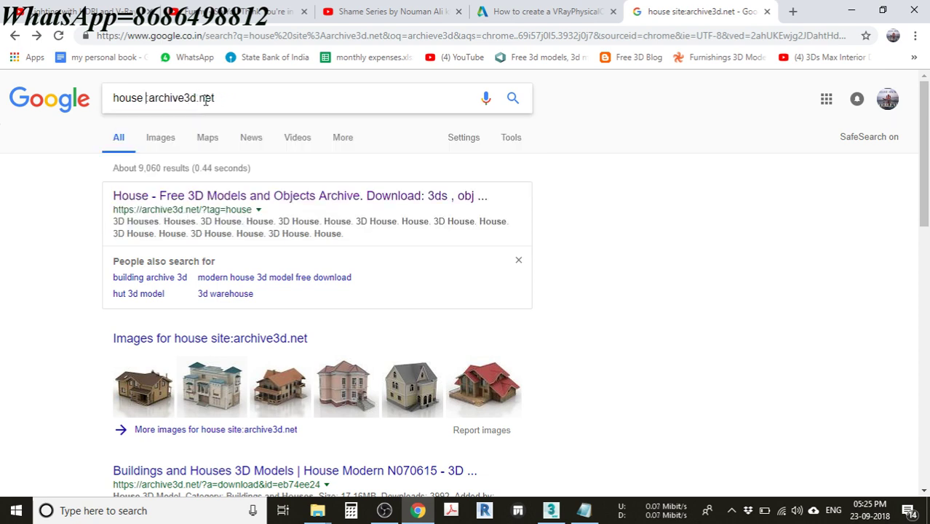
key(Delete)
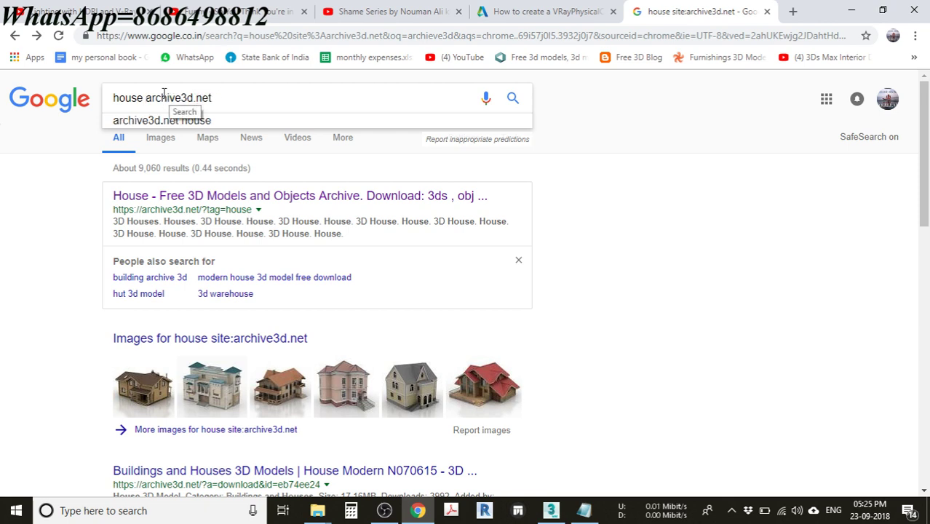
drag(146, 97, 227, 97)
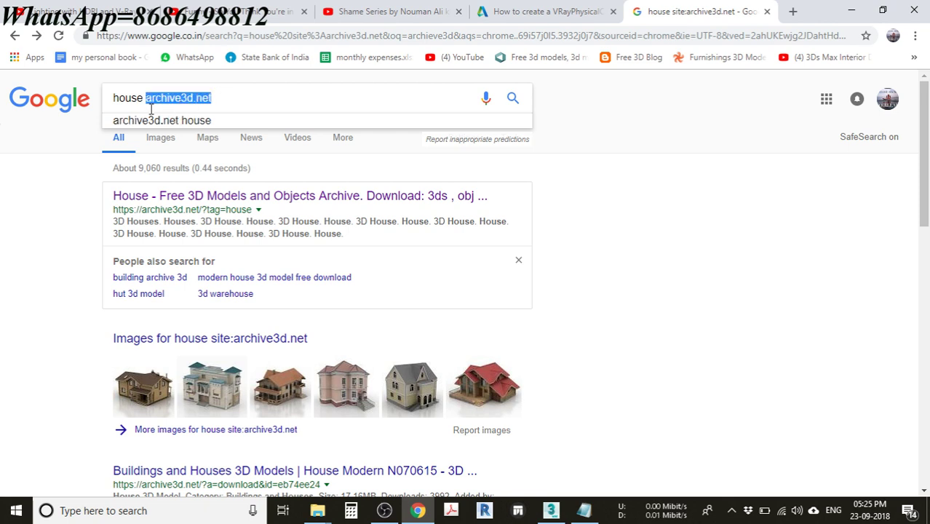
key(Return)
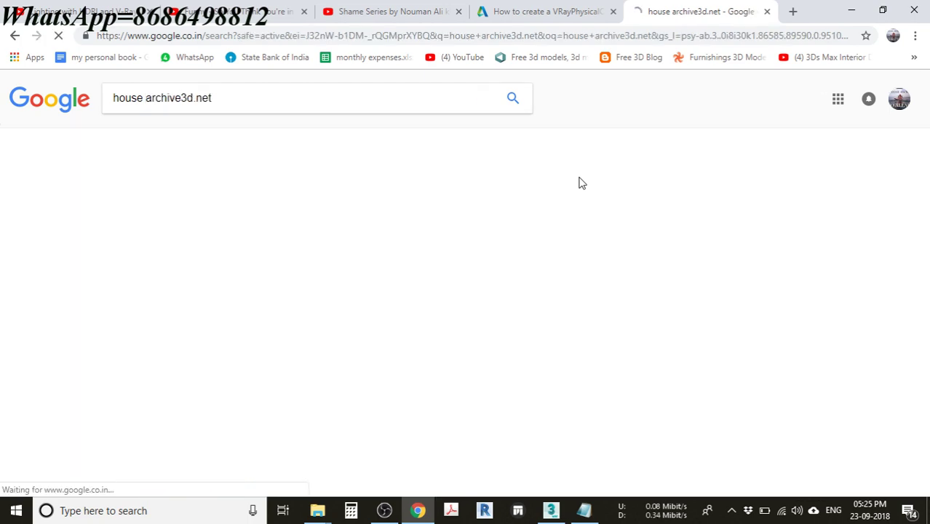
Open the Archive3D House N110618 model page and start its download.
click(176, 198)
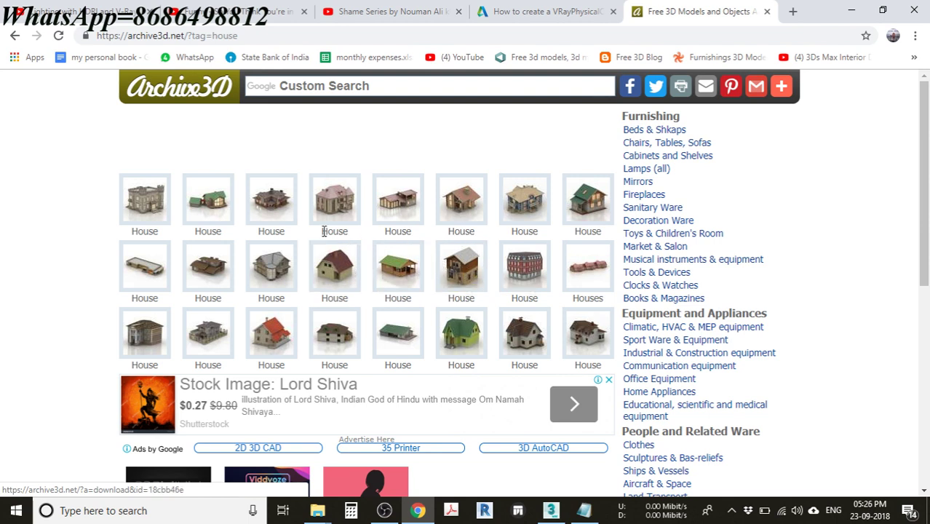
click(280, 207)
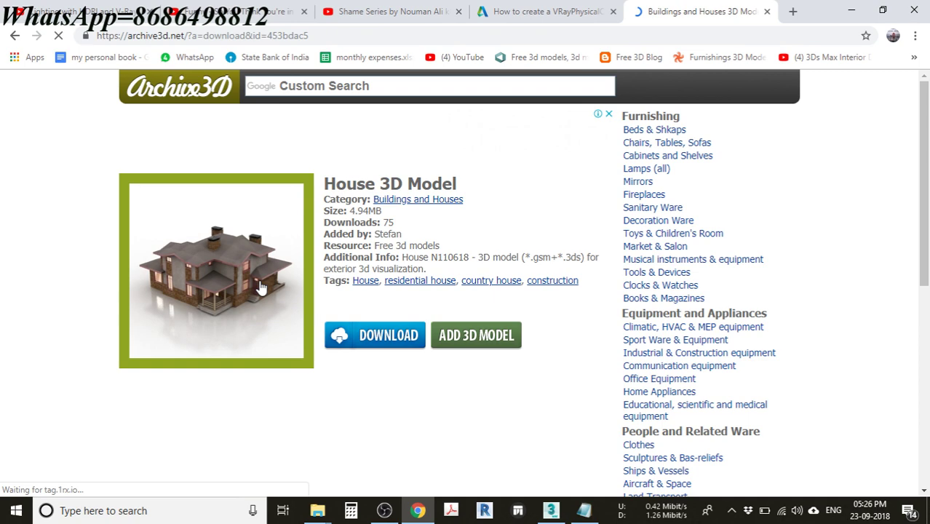
click(389, 334)
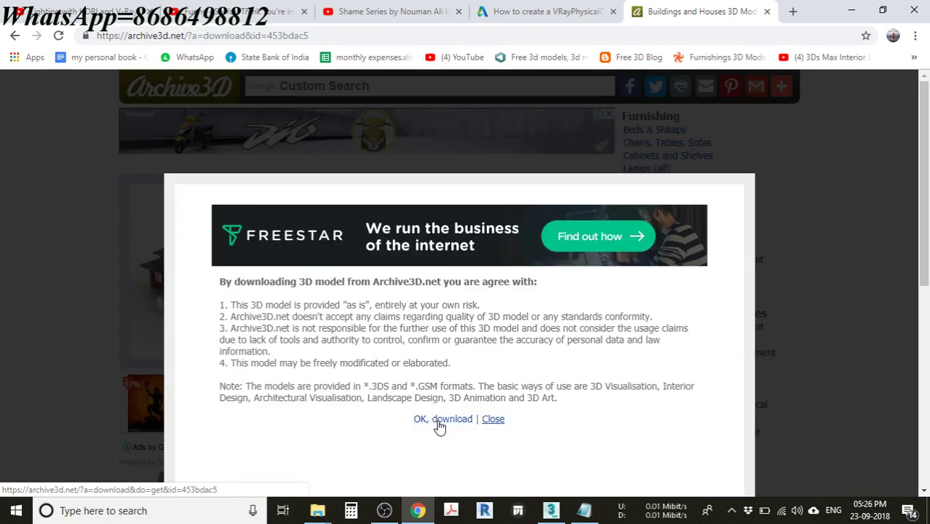
click(851, 11)
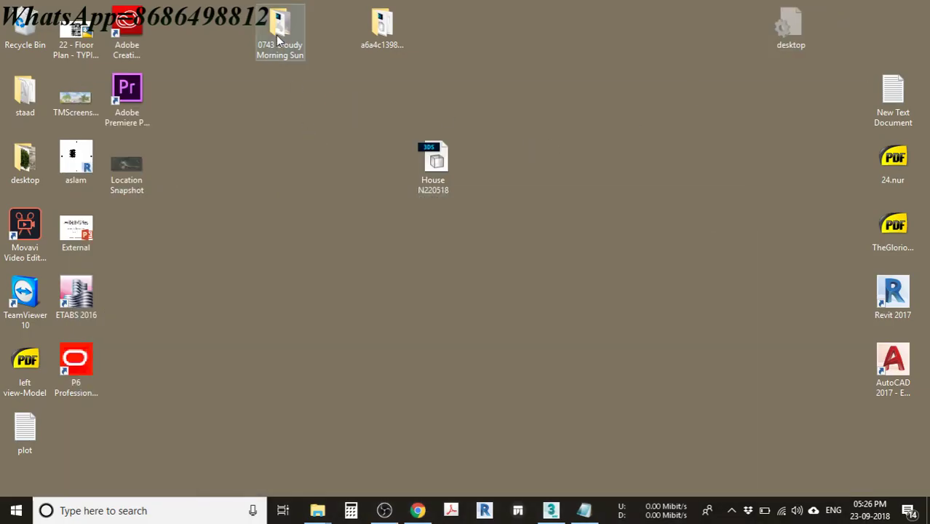
Open the house model's texture folder, scroll through the textures, and close it.
double_click(386, 48)
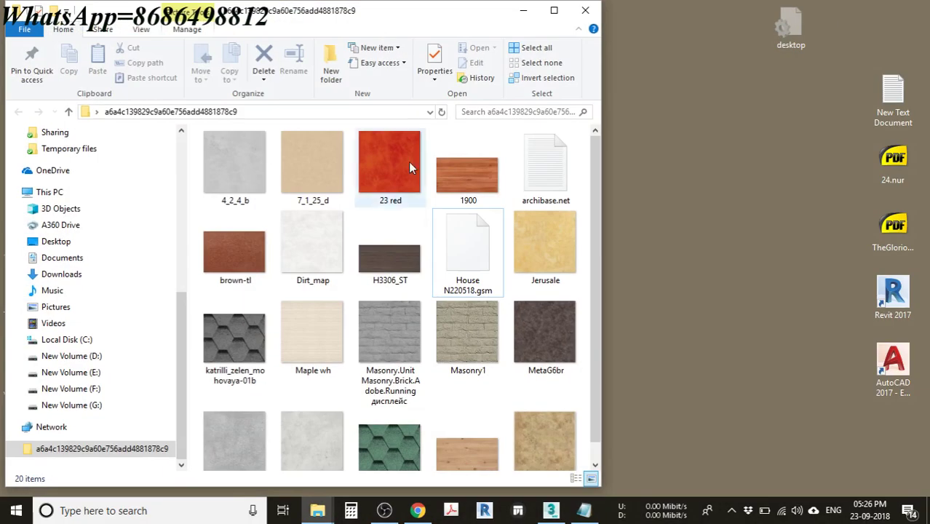
drag(593, 200, 600, 306)
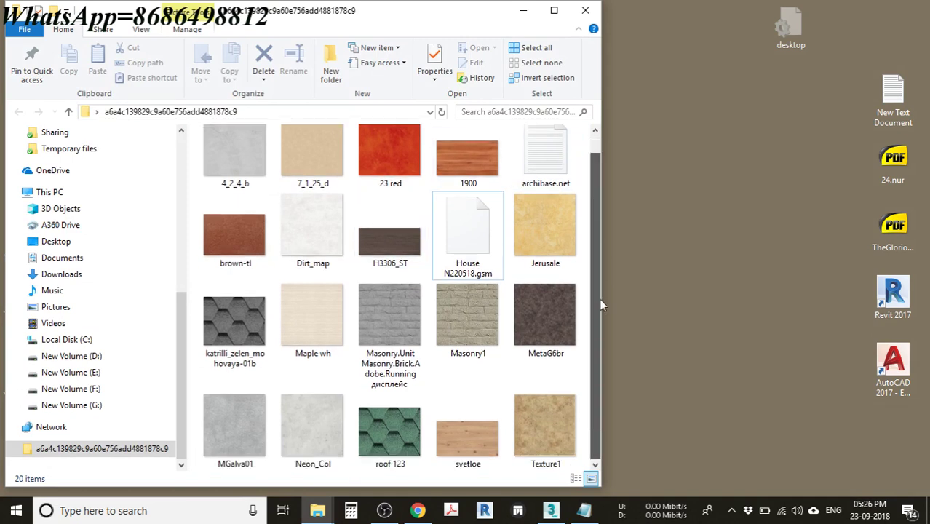
click(586, 10)
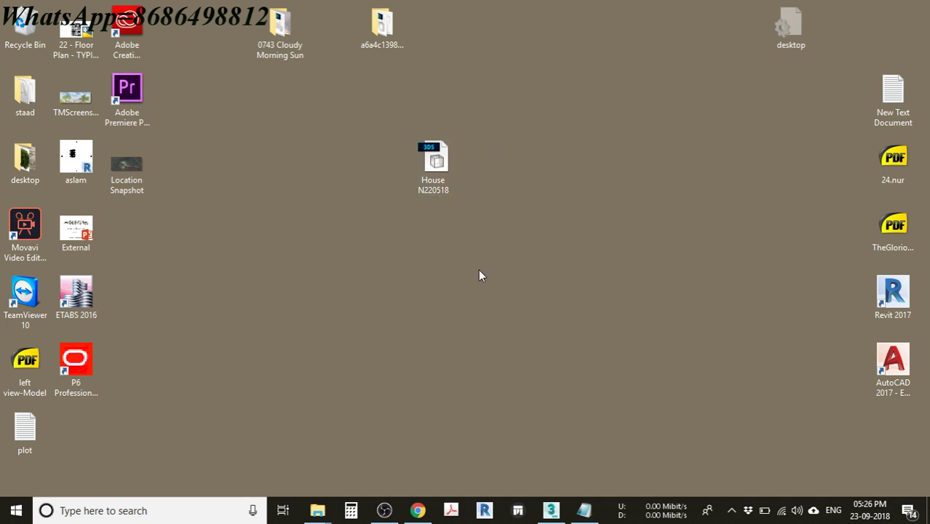
Clear the desktop selection and bring the empty 3ds Max scene back.
drag(298, 103, 252, 25)
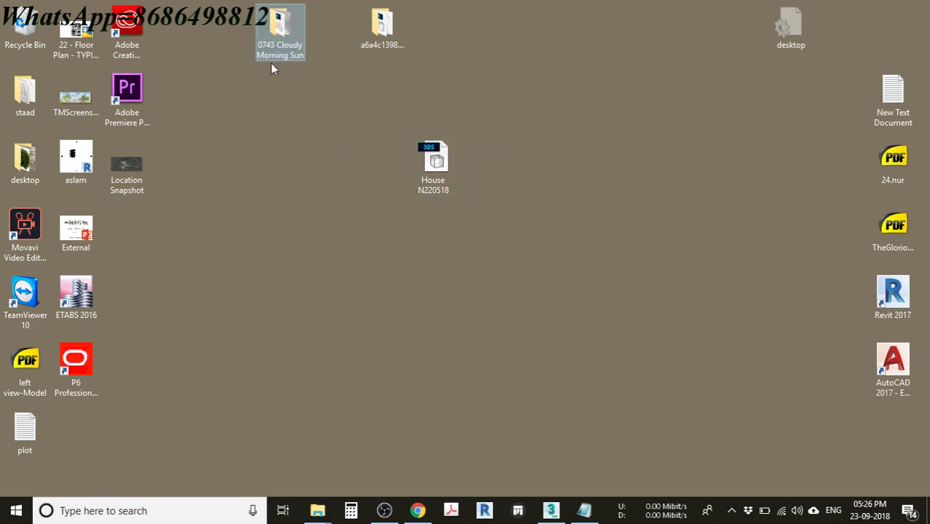
drag(301, 97, 246, 29)
drag(296, 83, 248, 12)
drag(318, 104, 242, 6)
drag(369, 204, 370, 211)
click(551, 510)
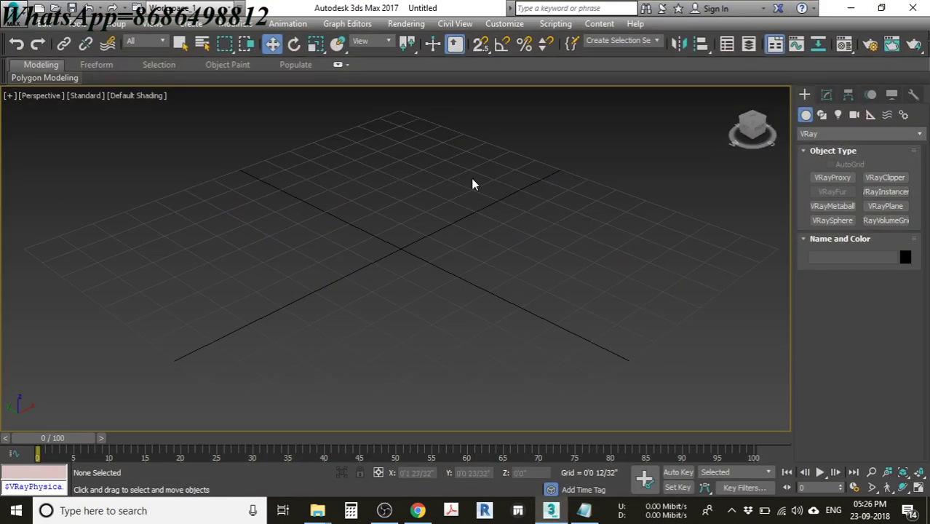
Drag the House N220518 model from the desktop into the 3ds Max scene.
double_click(422, 9)
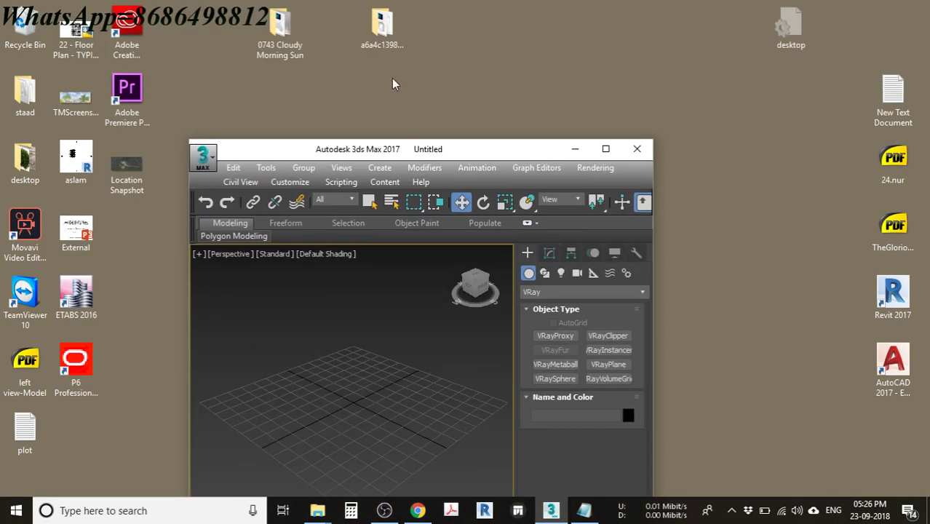
drag(406, 149, 240, 2)
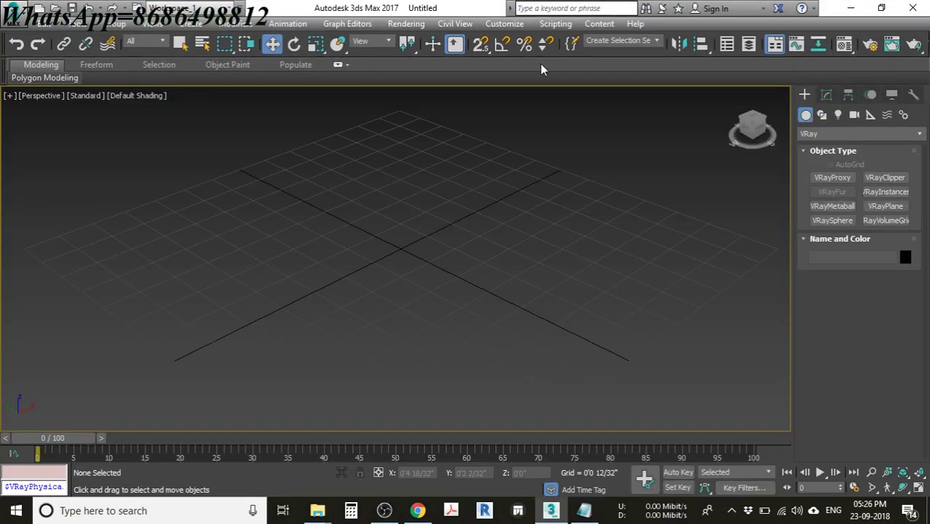
drag(441, 9, 90, 69)
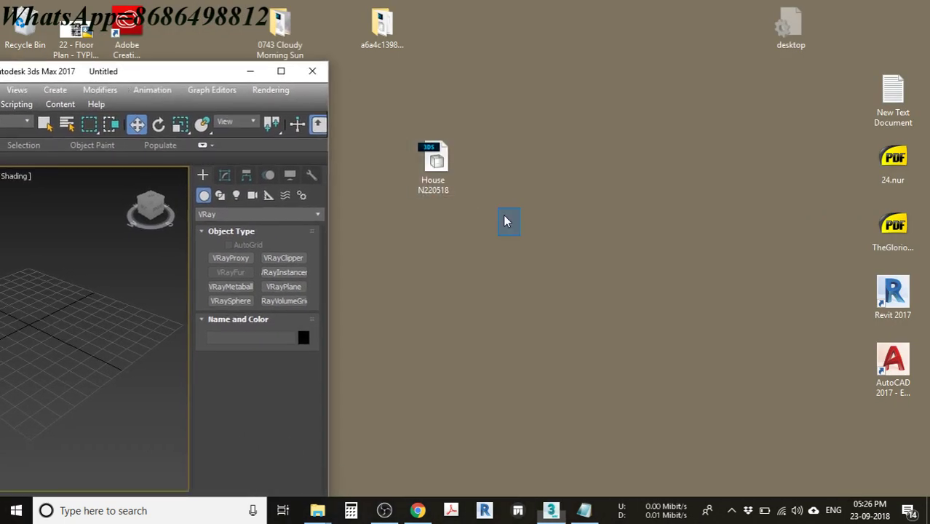
drag(421, 150, 90, 313)
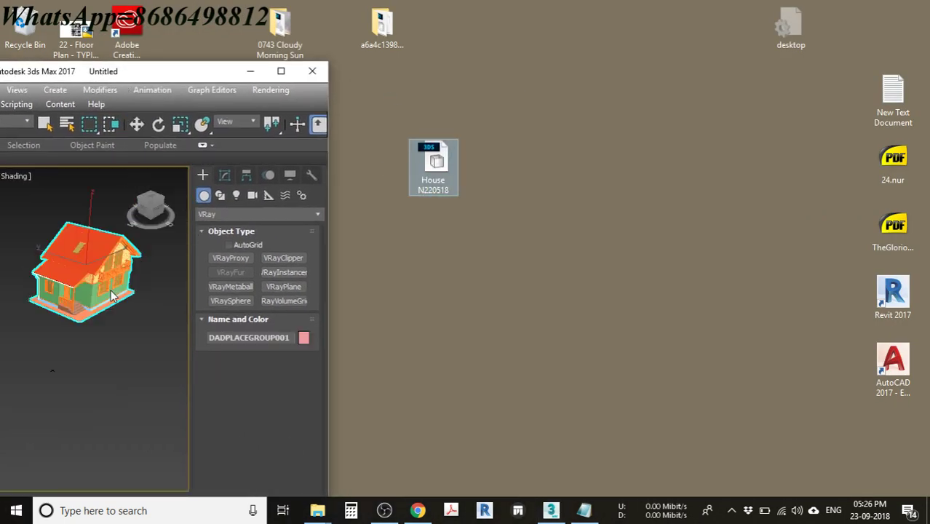
click(281, 70)
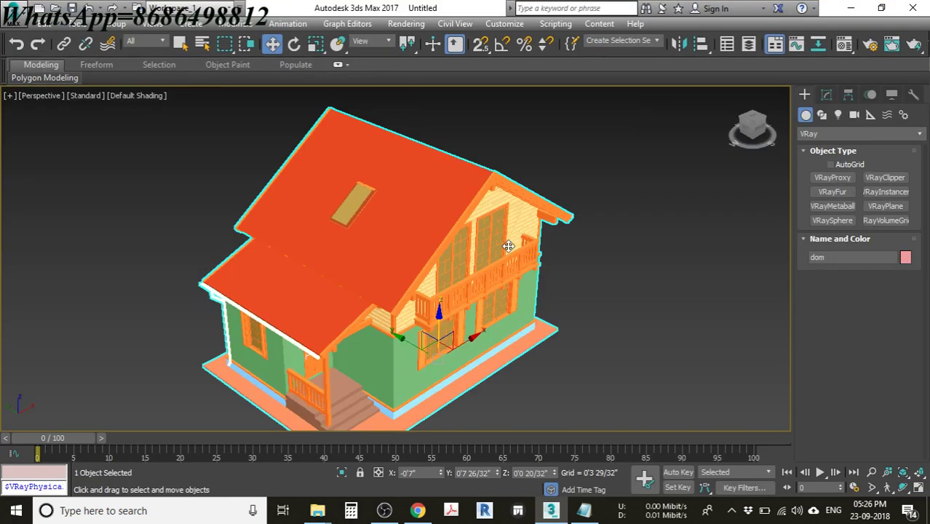
Switch to the top wireframe view, pick the VRay camera category, and minimise 3ds Max.
scroll(565, 234, down, 3)
key(t)
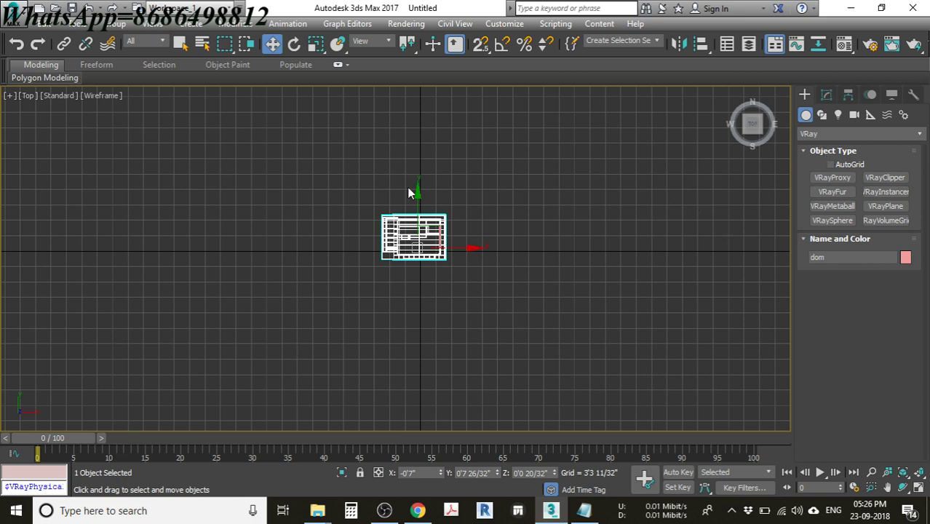
click(855, 115)
click(847, 136)
click(839, 158)
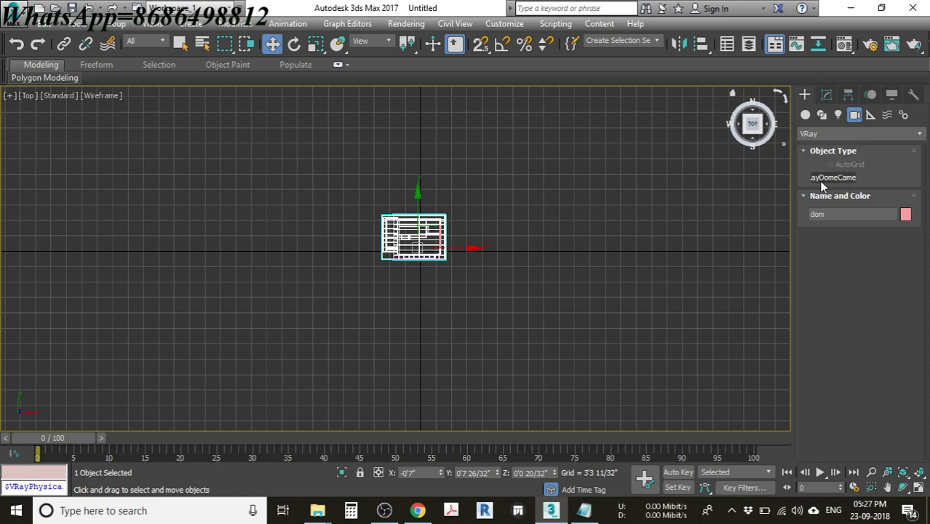
click(851, 7)
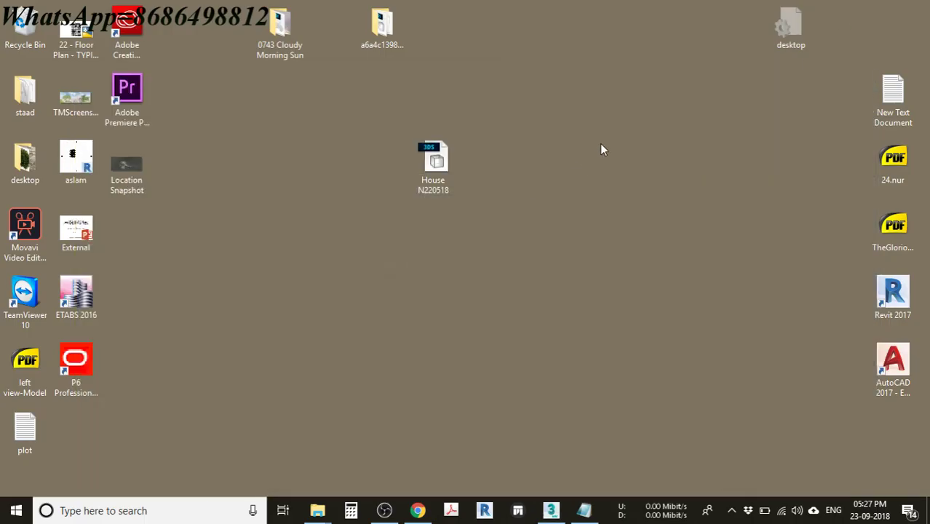
Copy the vrayCreateVRayPhysicalCamera() line from the New Text Document note.
double_click(880, 99)
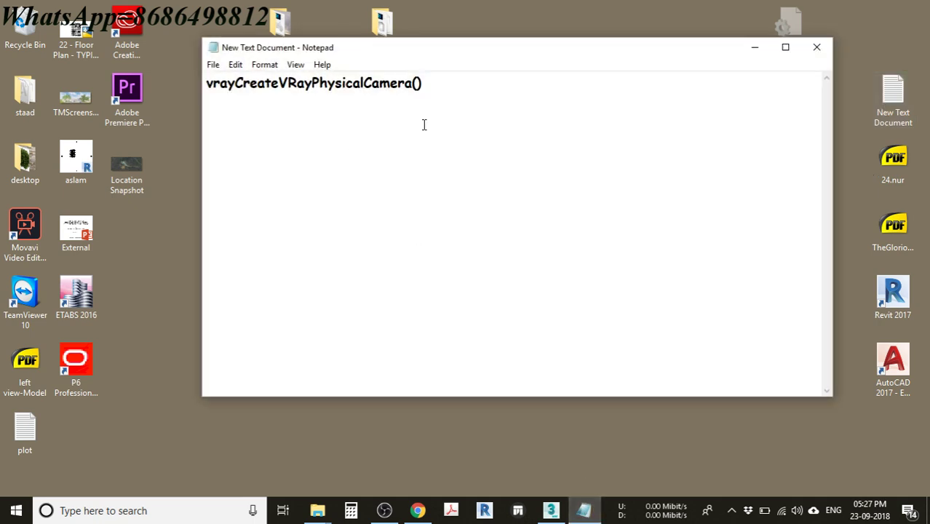
drag(425, 125, 164, 96)
key(ctrl+c)
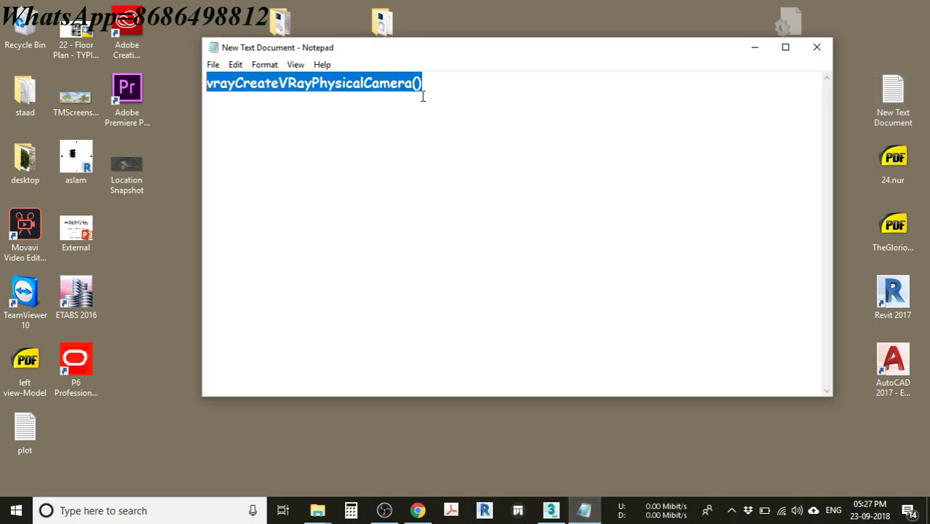
click(551, 511)
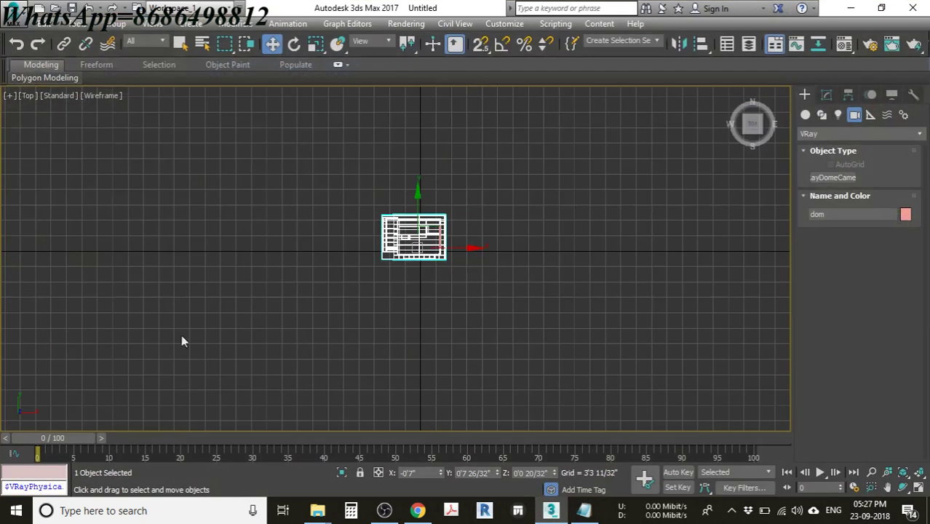
Run vrayCreateVRayPhysicalCamera() in the MAXScript mini-listener to create VRayCam001.
click(40, 466)
key(ctrl+v)
key(Return)
middle_drag(419, 242, 420, 247)
scroll(421, 247, up, 6)
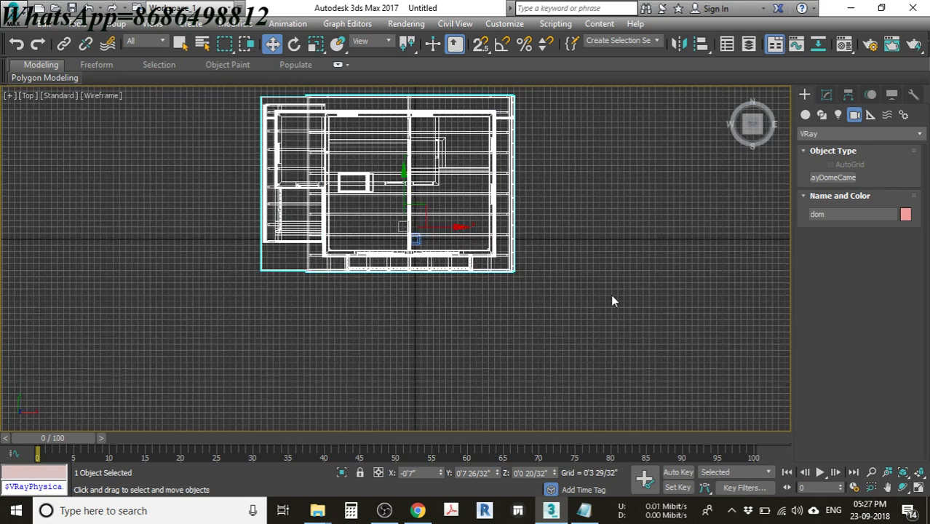
drag(573, 316, 586, 308)
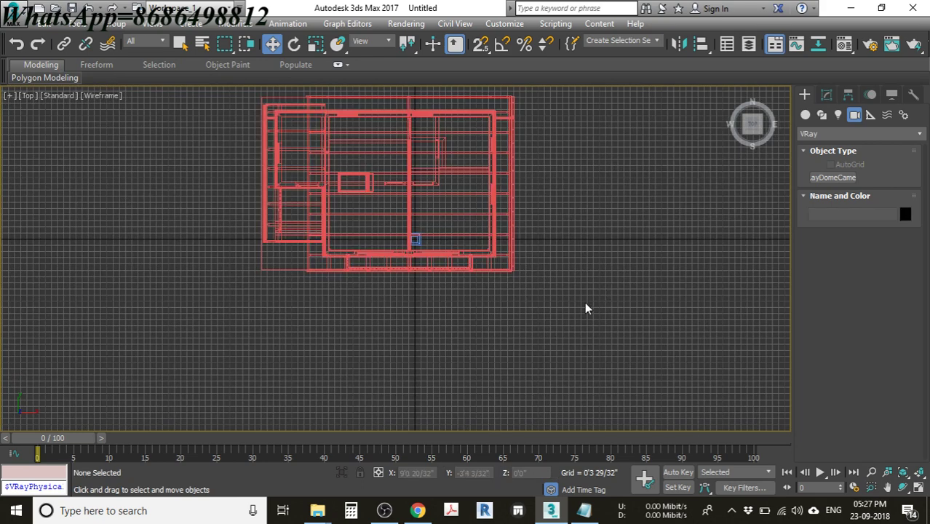
In the perspective view, select VRayCam001 and make it a targeted camera.
key(p)
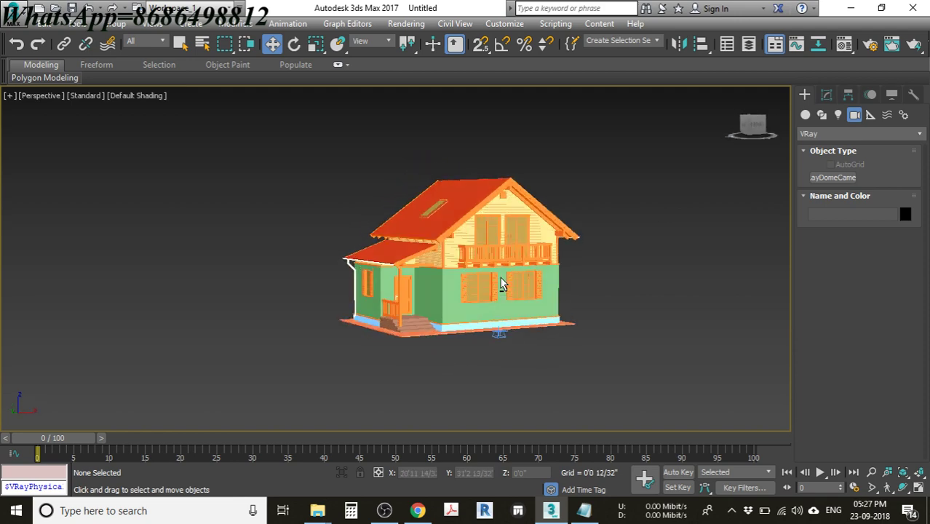
alt+middle_drag(500, 284, 504, 251)
scroll(509, 301, up, 5)
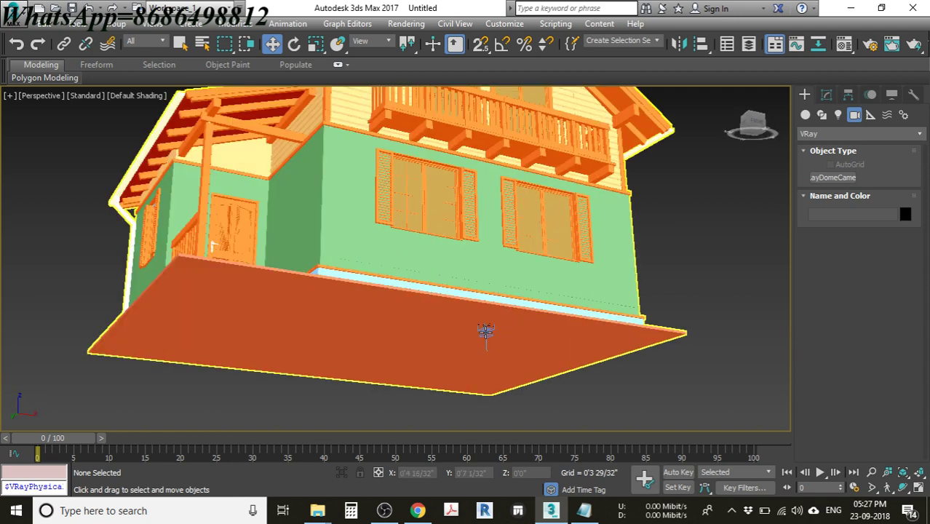
click(485, 331)
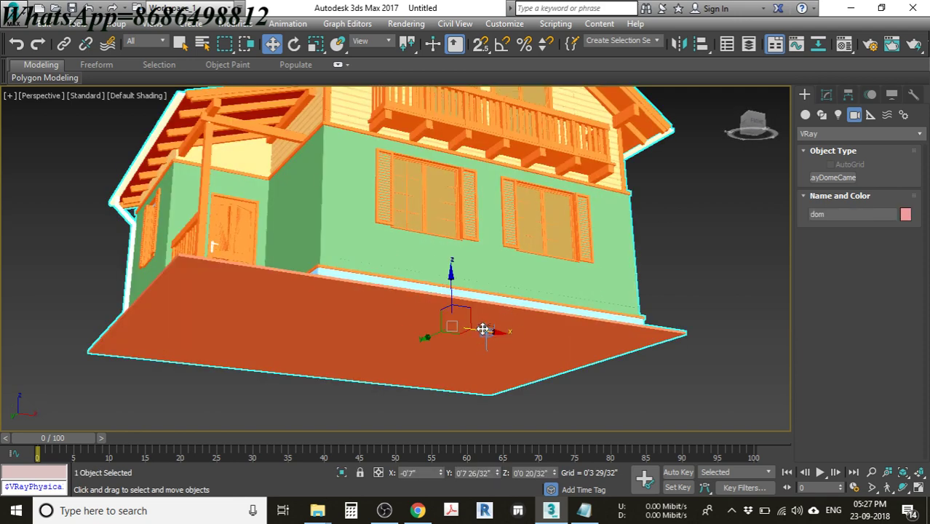
scroll(482, 329, up, 4)
click(486, 328)
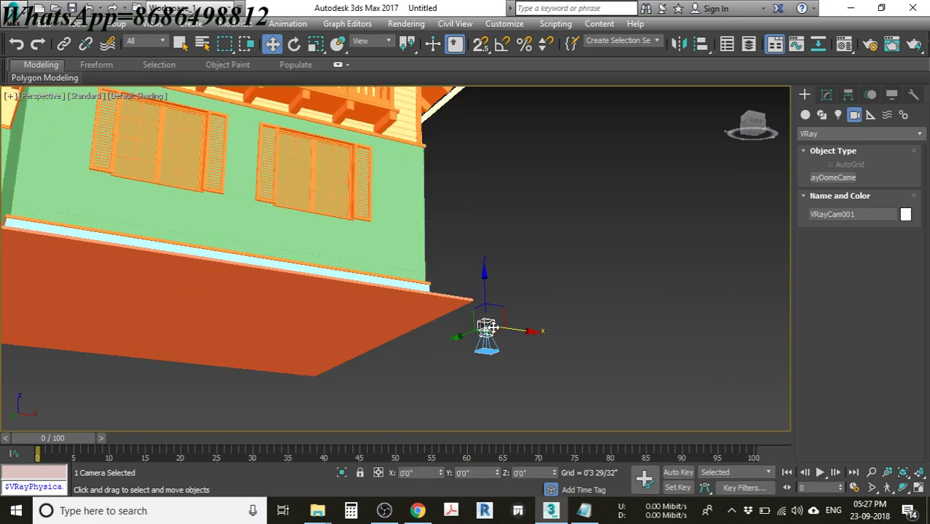
click(826, 95)
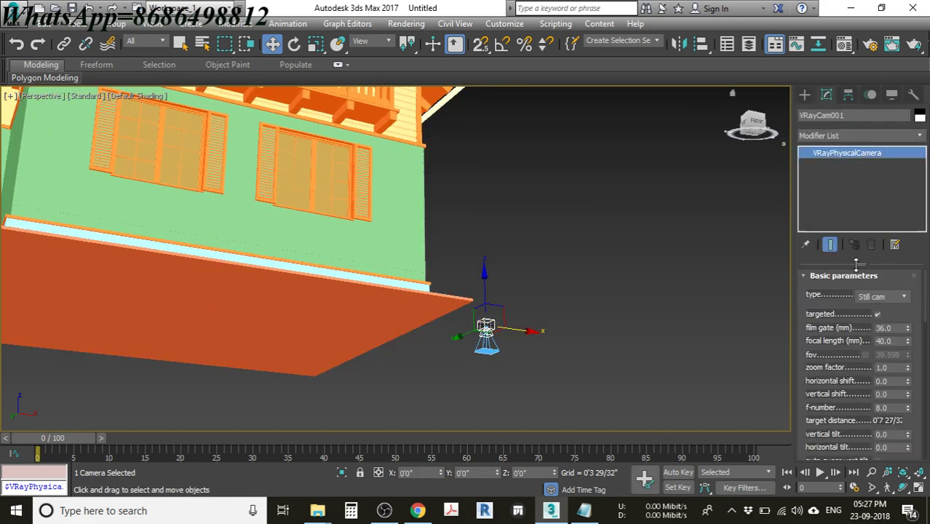
click(877, 315)
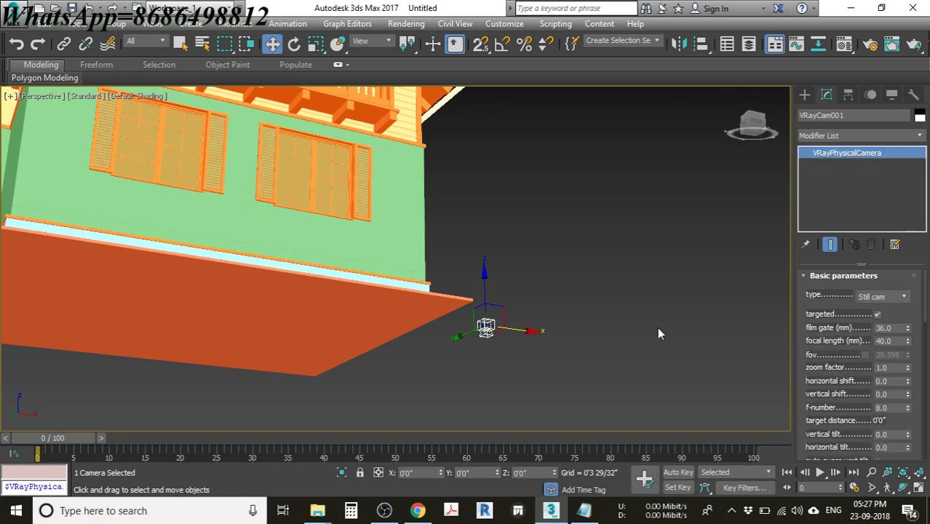
Move the camera away from the wall, separating it from its target beside the house.
drag(519, 331, 473, 335)
click(486, 325)
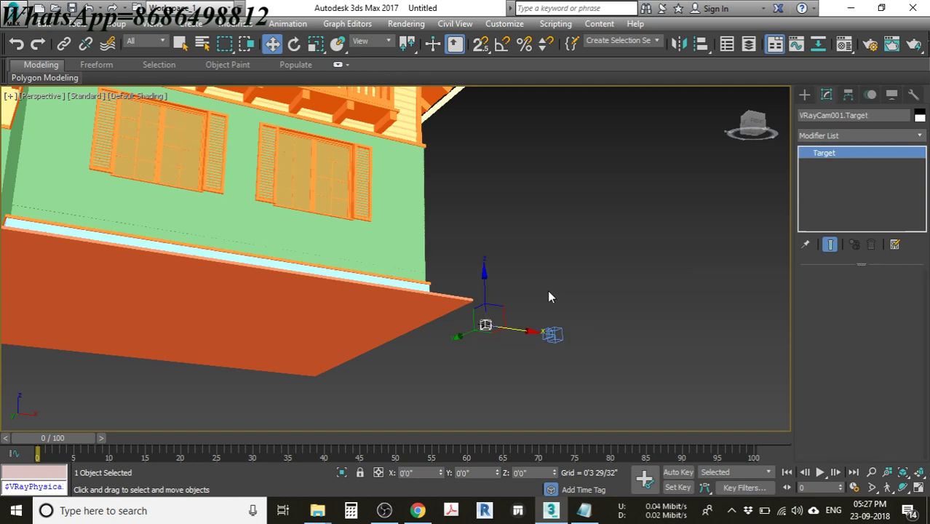
click(575, 244)
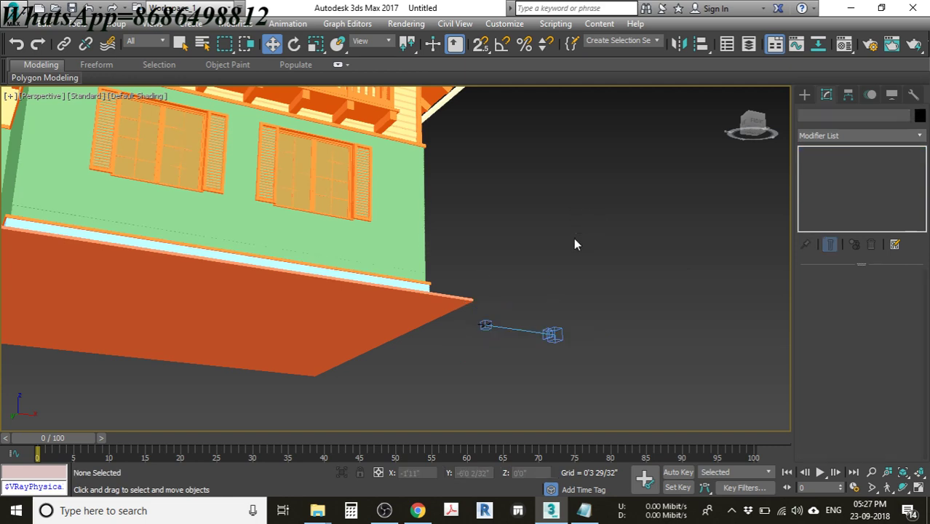
alt+middle_drag(560, 258, 530, 329)
In the top view, move VRayCam001 to the house's lower left.
key(z)
key(t)
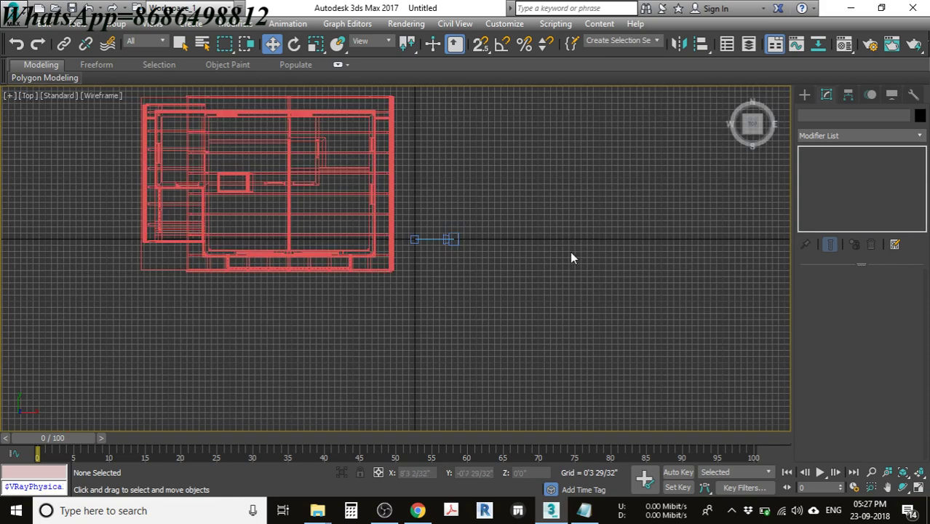
scroll(479, 241, up, 3)
click(427, 263)
scroll(536, 245, down, 8)
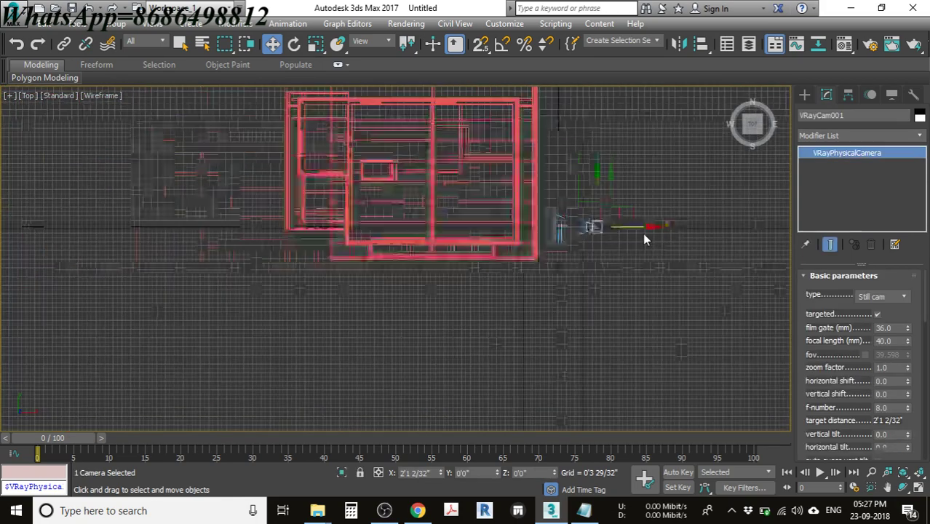
drag(630, 216, 324, 340)
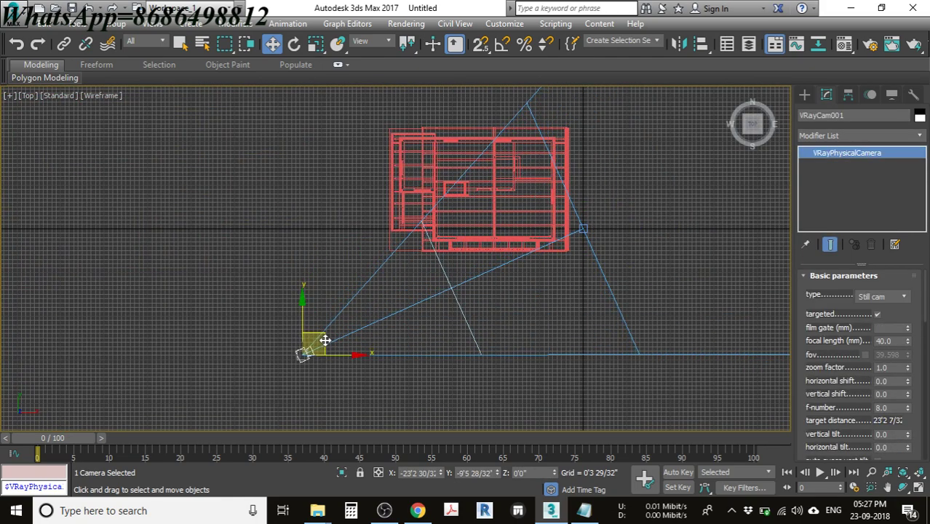
click(320, 338)
drag(266, 383, 283, 354)
Raise the camera above the ground in the Front and Left views.
key(f)
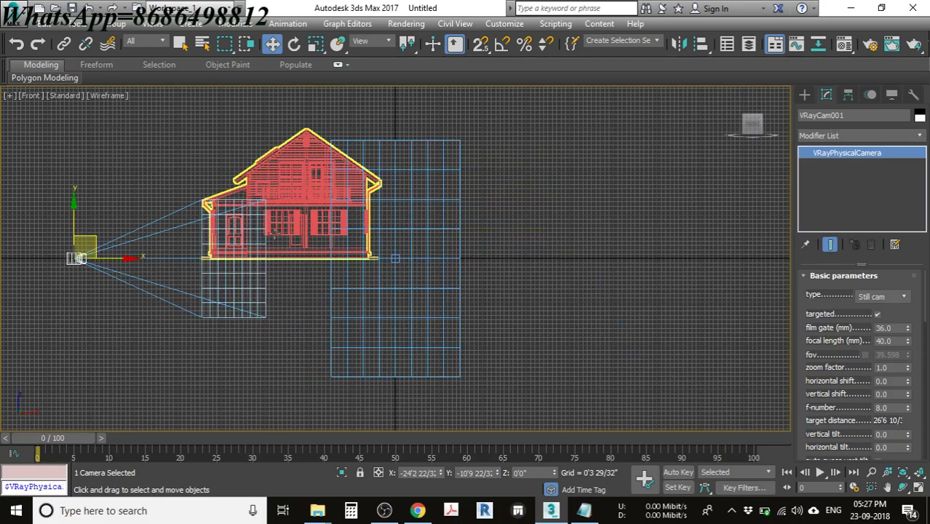
click(396, 258)
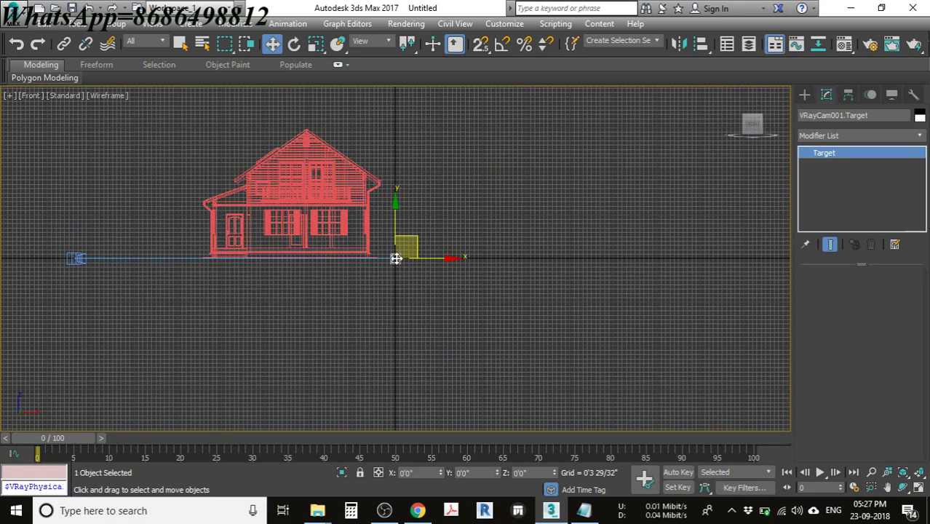
drag(114, 224, 39, 301)
middle_drag(221, 263, 305, 269)
drag(179, 216, 168, 150)
key(l)
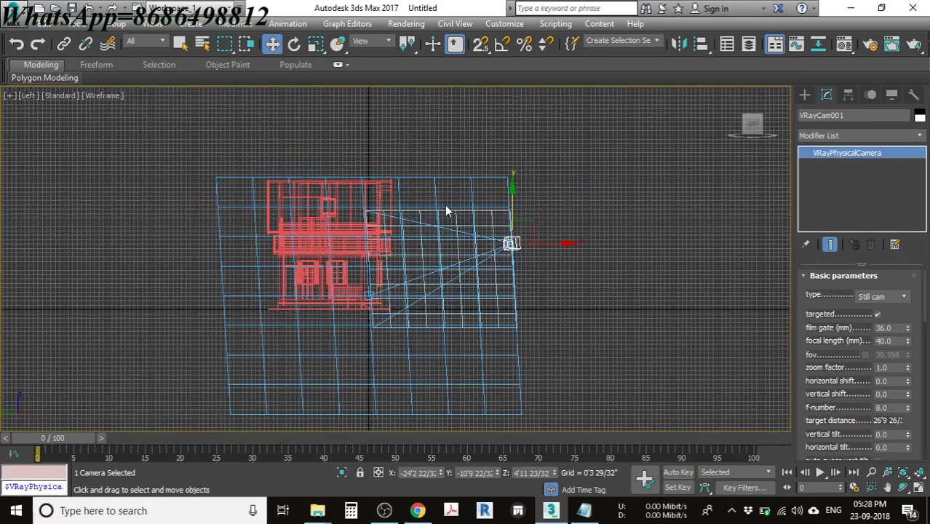
drag(513, 191, 512, 159)
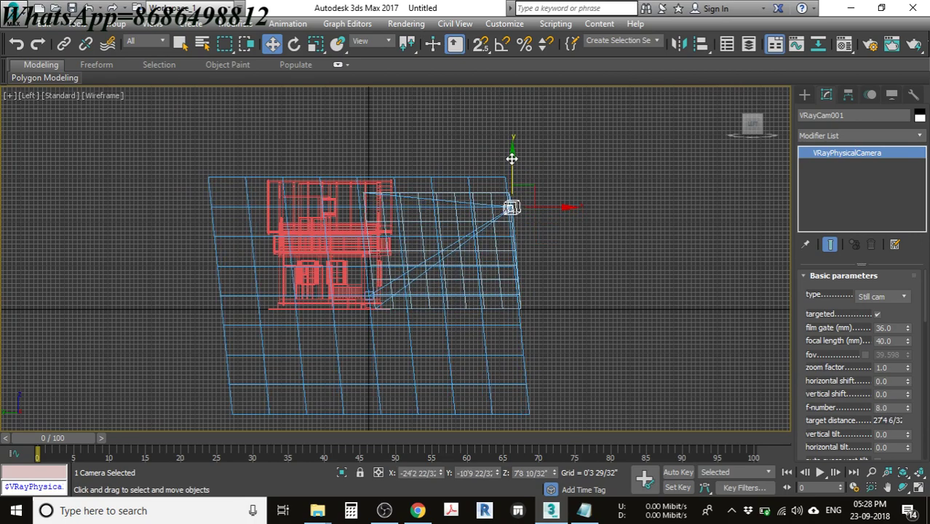
In the top view, reposition camera and target so the camera aims at the house from the front-left.
key(t)
middle_drag(291, 277, 379, 245)
ctrl+click(490, 216)
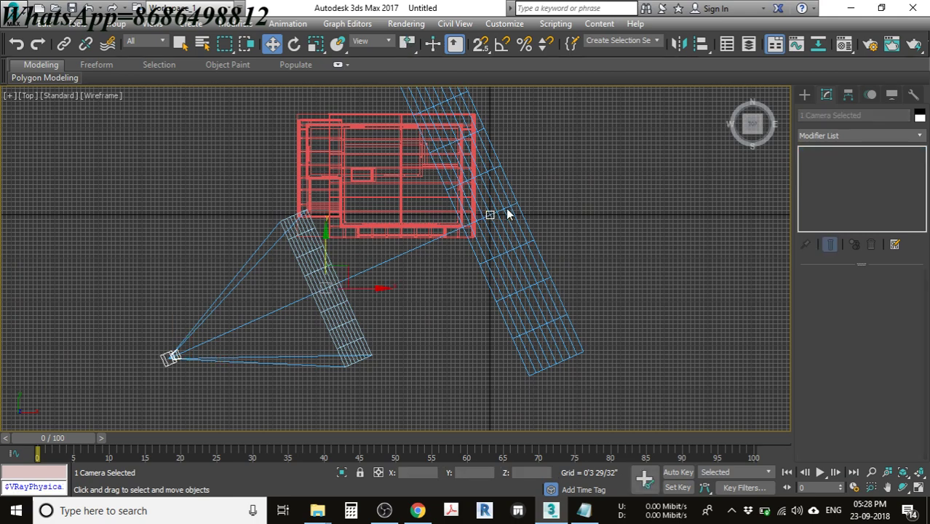
drag(348, 272, 307, 245)
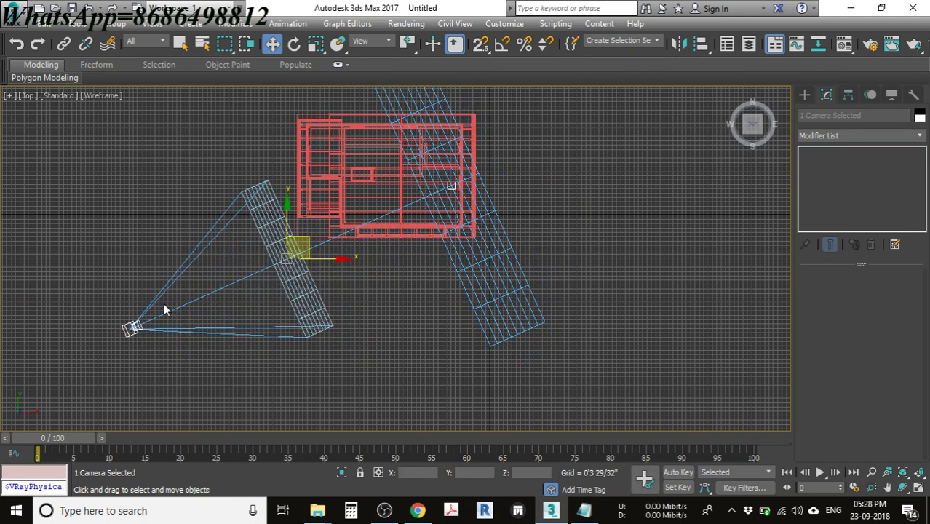
click(131, 329)
drag(148, 309, 198, 379)
drag(423, 347, 424, 347)
Switch the viewport to look through VRayCam001 at the house.
key(c)
scroll(426, 249, down, 5)
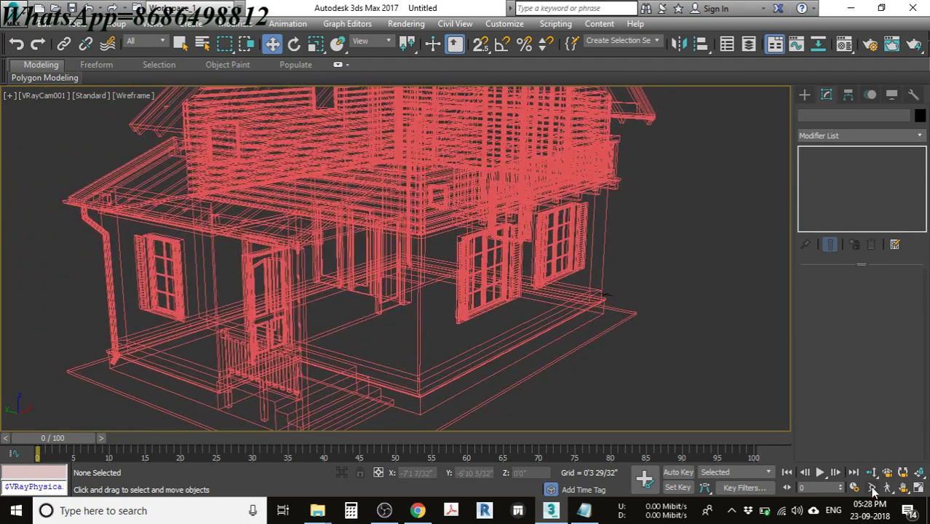
click(872, 487)
Widen VRayCam001's field of view, then select the camera in the front view.
drag(507, 282, 507, 297)
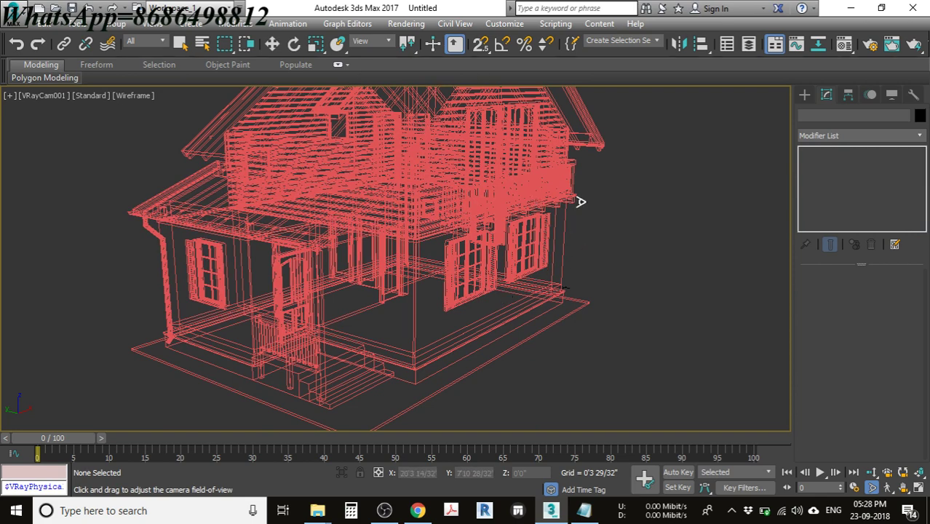
key(f)
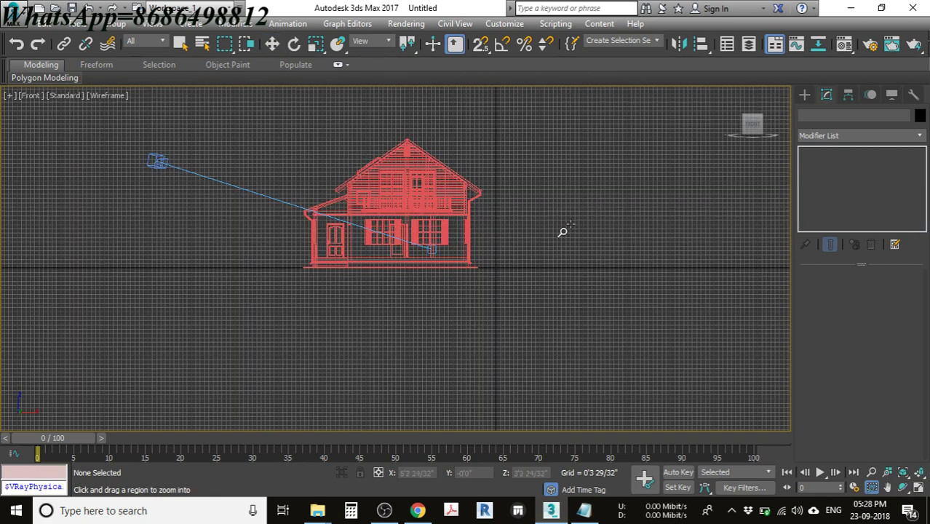
right_click(368, 248)
scroll(432, 250, up, 5)
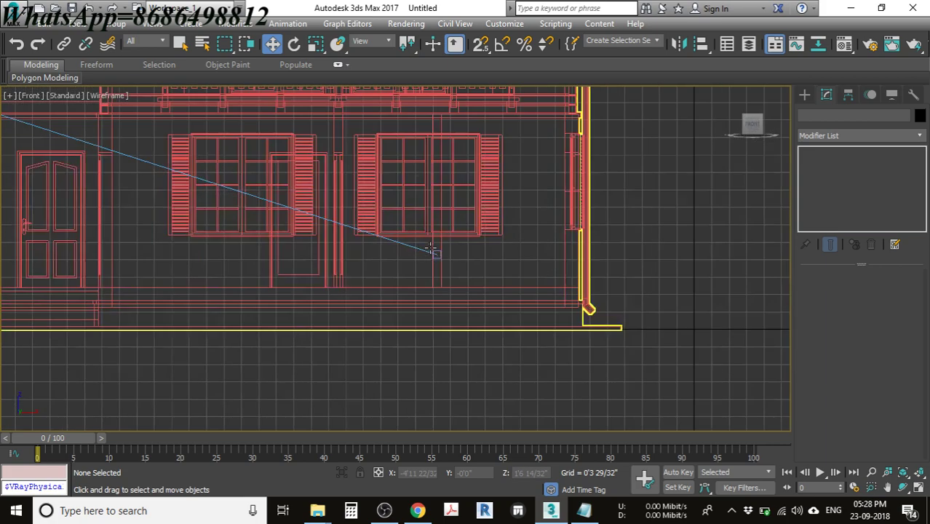
click(437, 254)
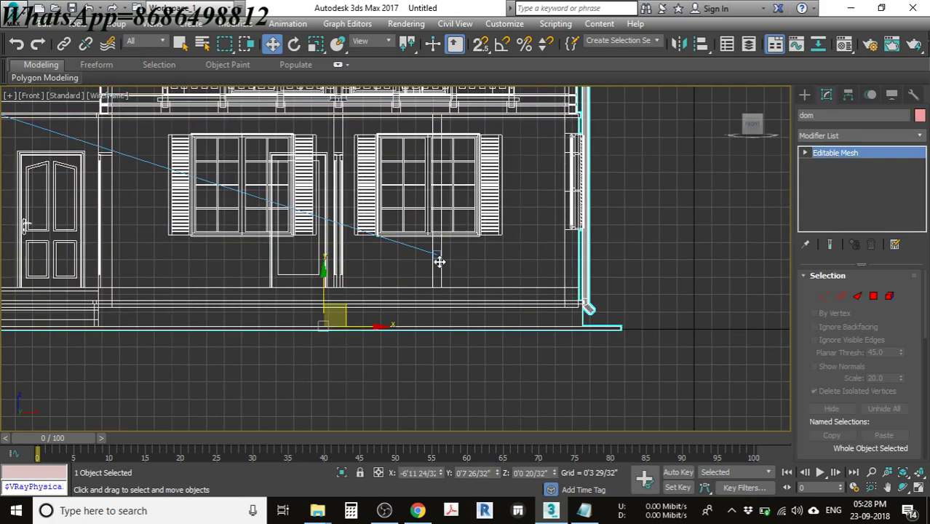
scroll(437, 251, up, 5)
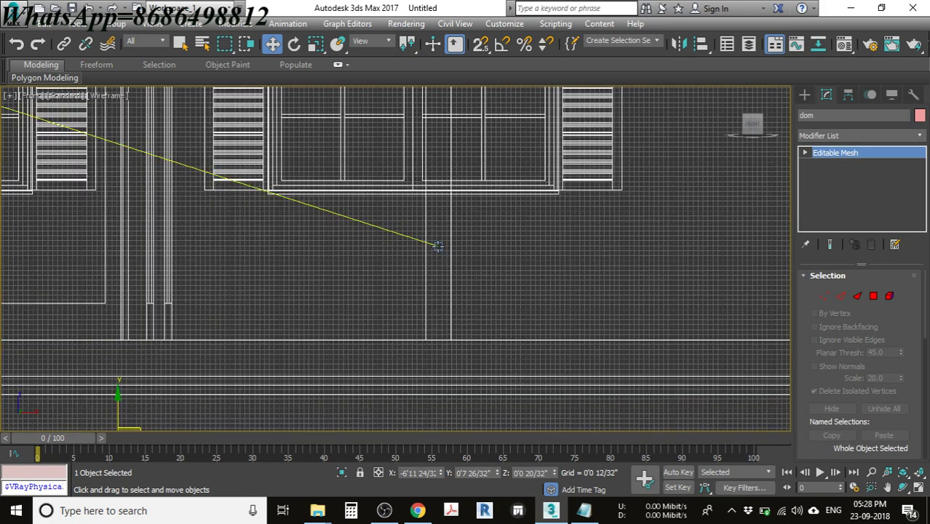
click(437, 247)
scroll(466, 251, down, 10)
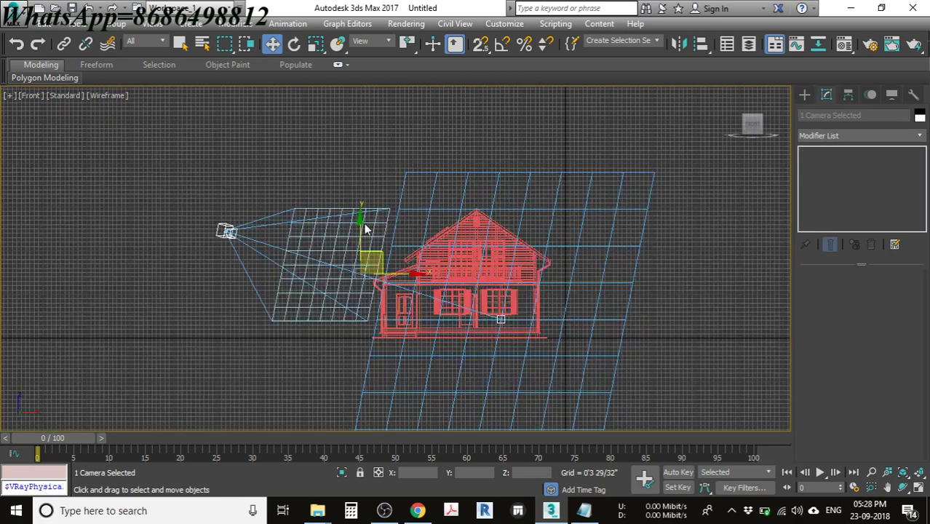
Set the camera level with the house and view the whole house through VRayCam001.
drag(360, 218, 337, 191)
drag(235, 166, 200, 208)
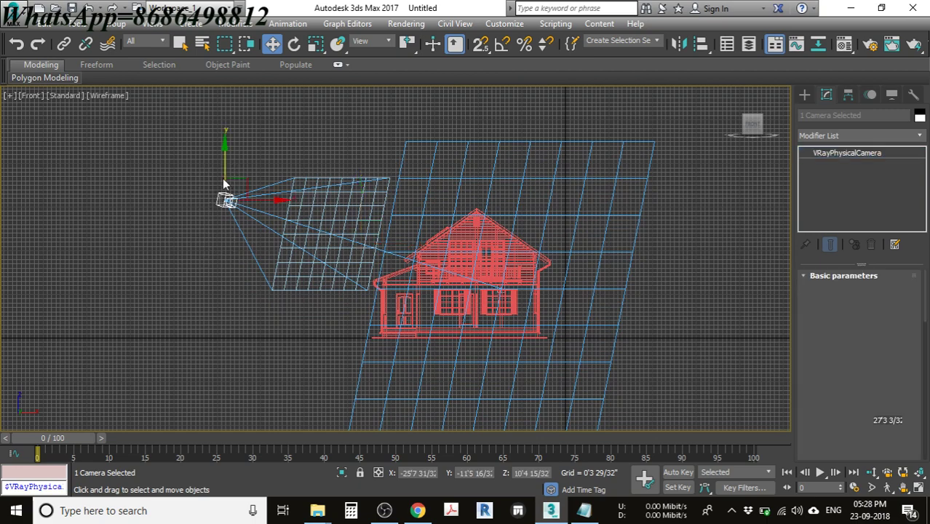
drag(224, 163, 215, 206)
click(240, 131)
key(c)
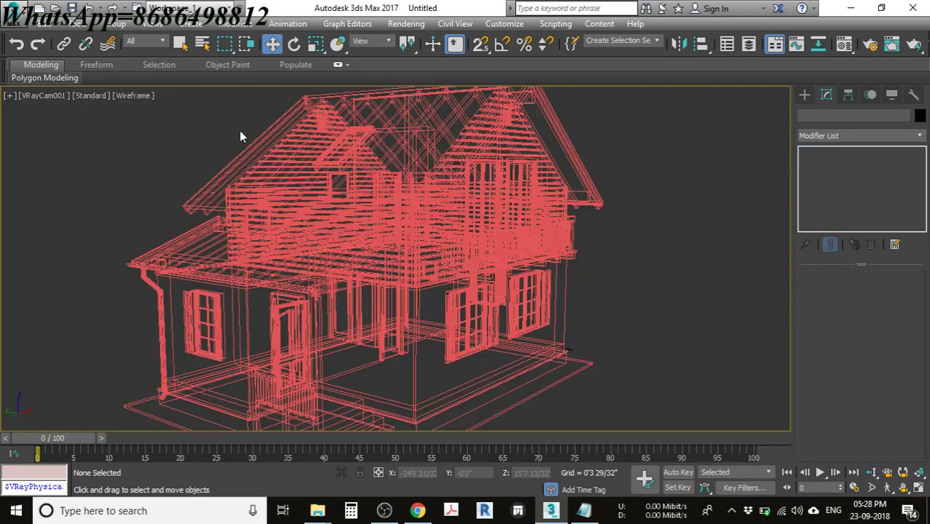
mouse_move(478, 254)
alt+middle_down()
mouse_move(484, 235)
mouse_move(499, 235)
mouse_move(487, 244)
alt+middle_up()
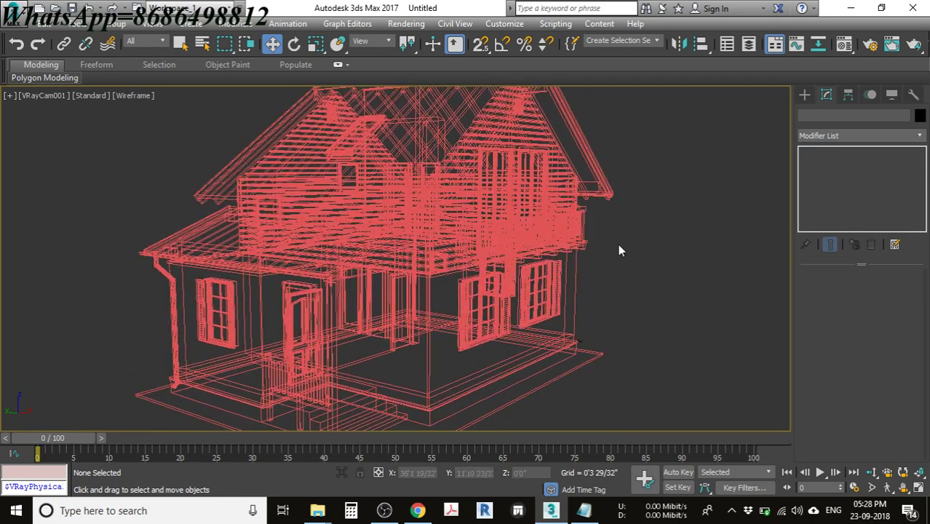
click(805, 96)
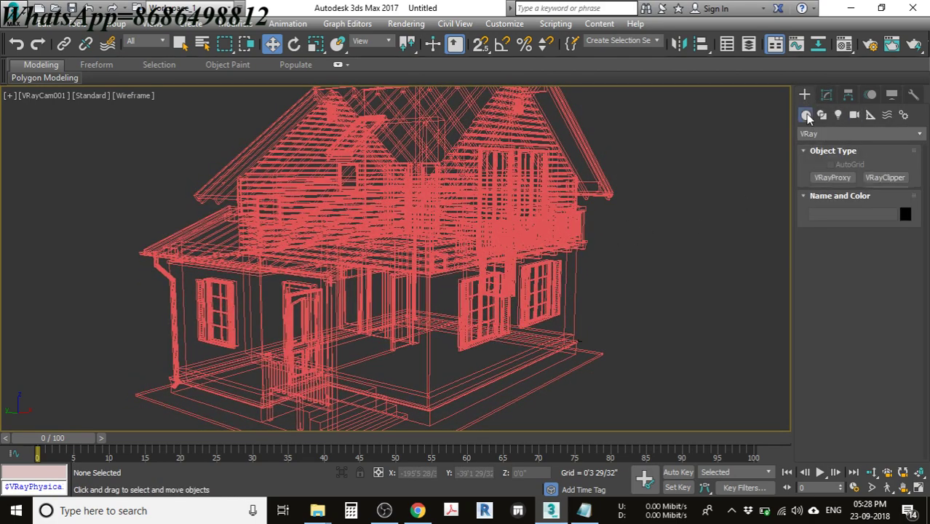
Place a VRayPlane infinite ground plane beside the house.
click(805, 115)
click(886, 207)
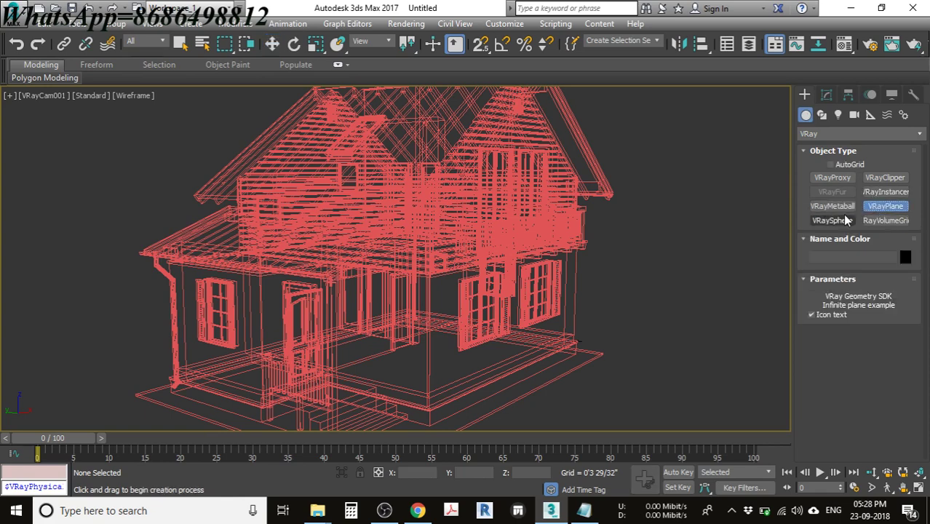
click(696, 311)
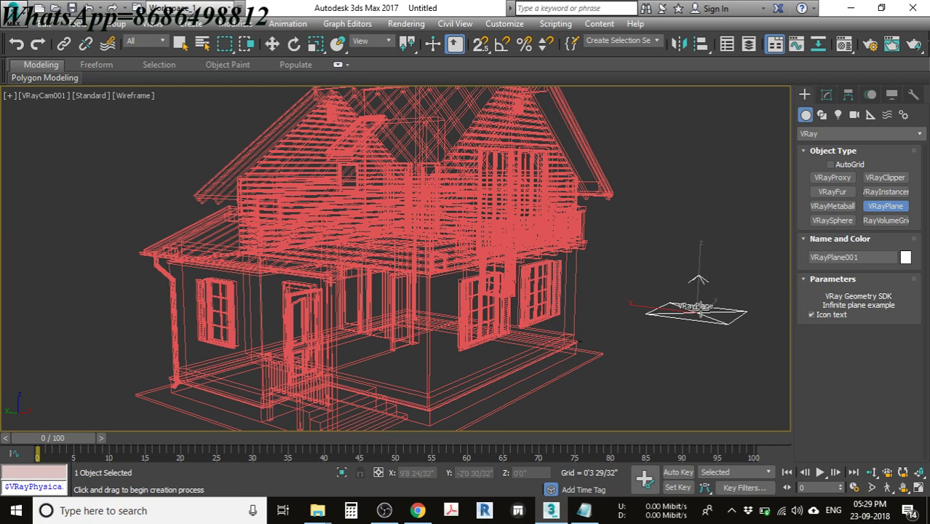
right_click(648, 219)
click(677, 192)
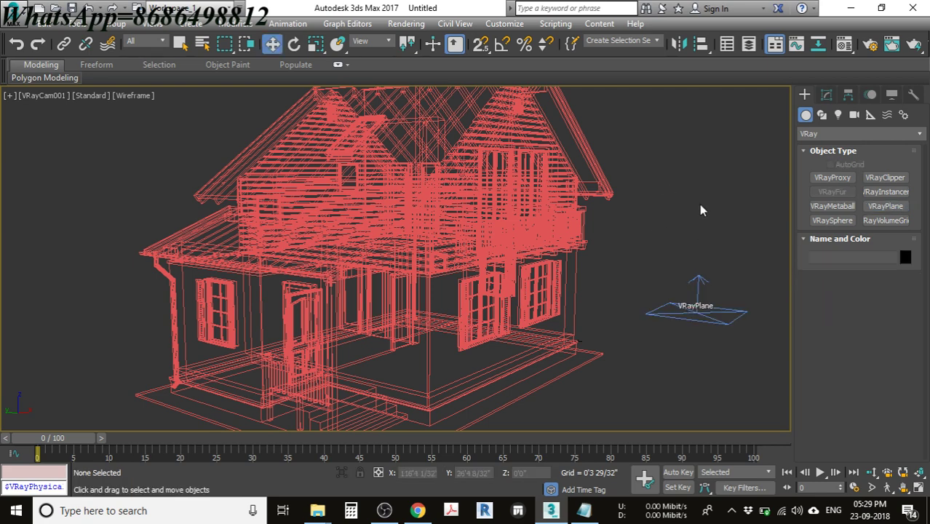
Create a VRayLight of type Dome in the scene.
click(838, 115)
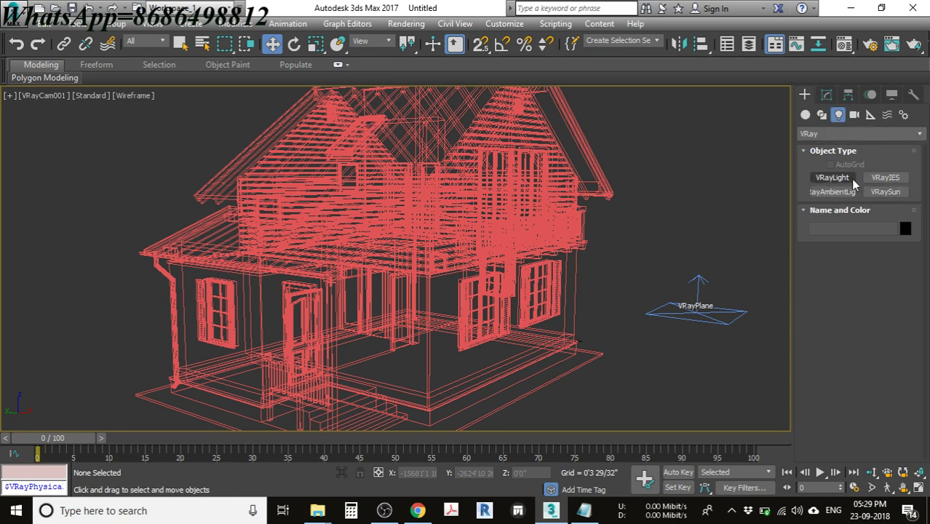
click(848, 179)
click(888, 267)
click(877, 290)
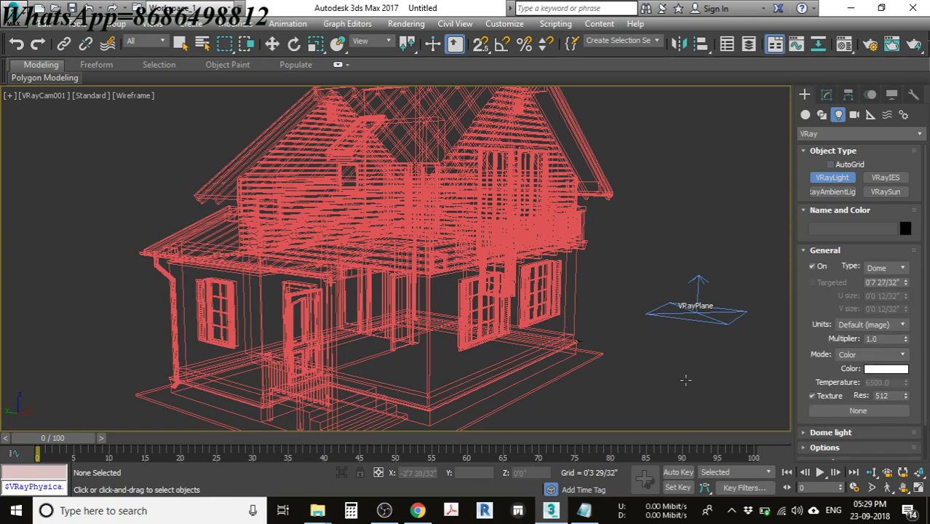
click(693, 364)
key(w)
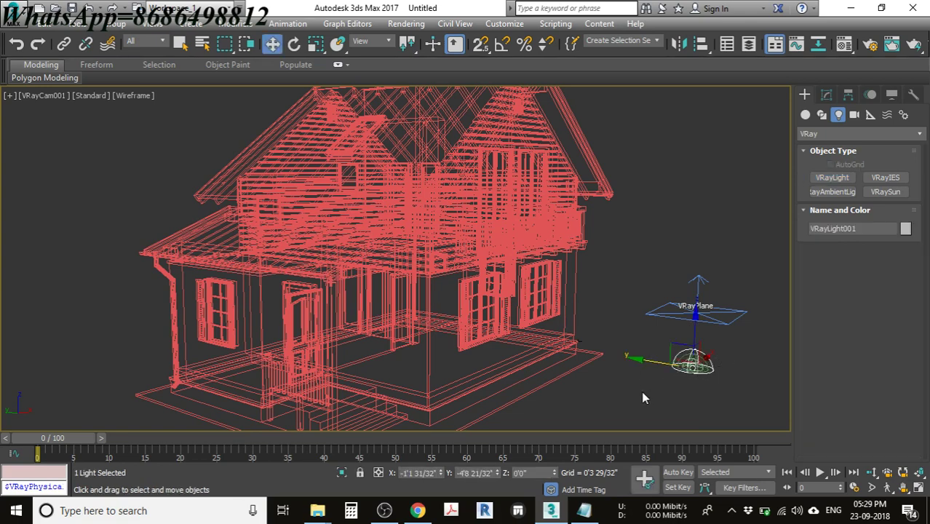
In the Modify panel, bring up the map choices for the dome light's Texture slot.
click(826, 94)
scroll(852, 342, down, 3)
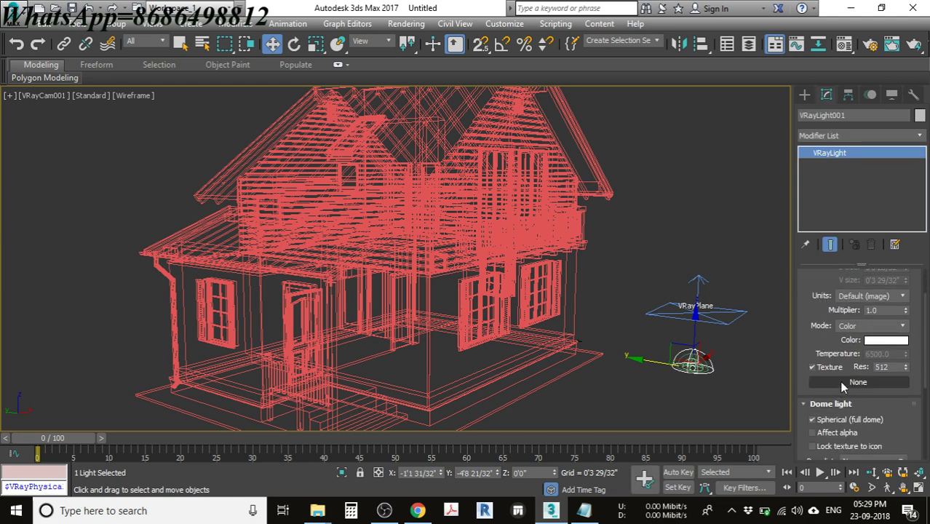
click(855, 383)
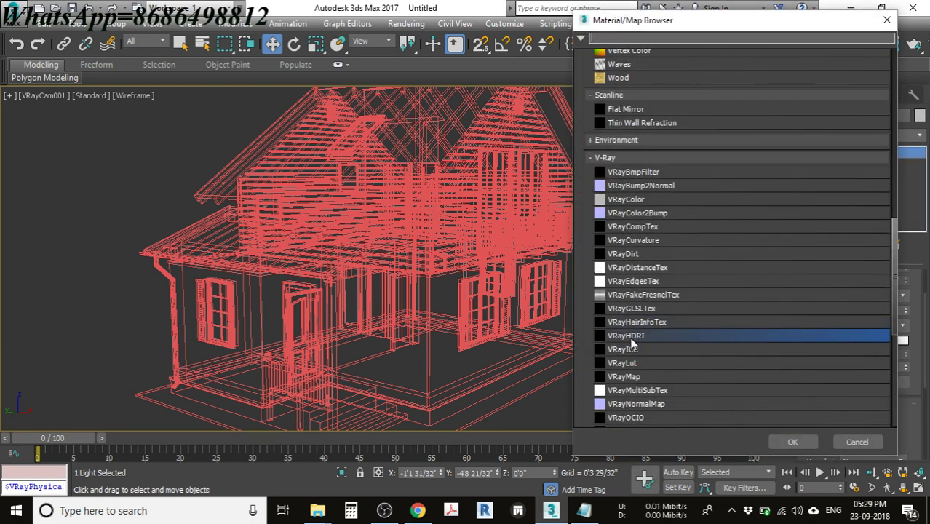
Assign a VRayHDRI map to the dome light's texture and load the 0707 Dawn Sun.hdr image.
click(790, 443)
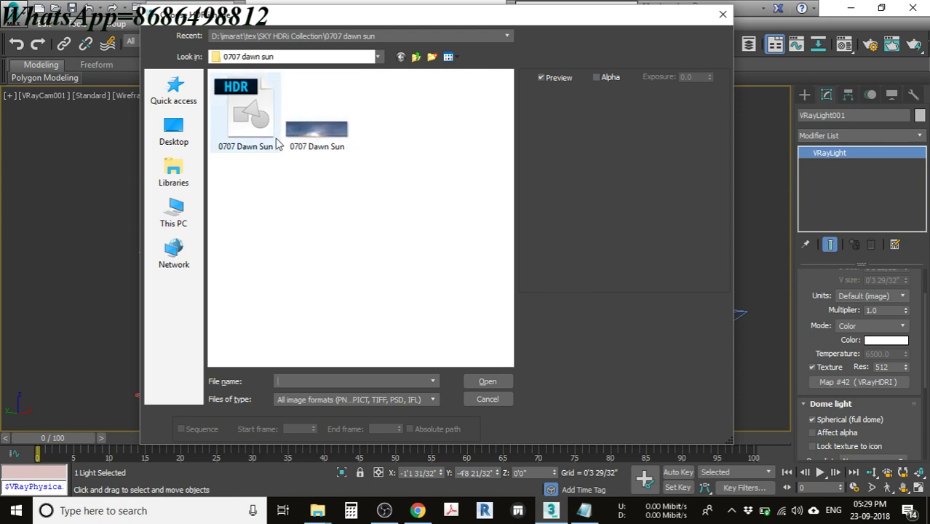
click(304, 136)
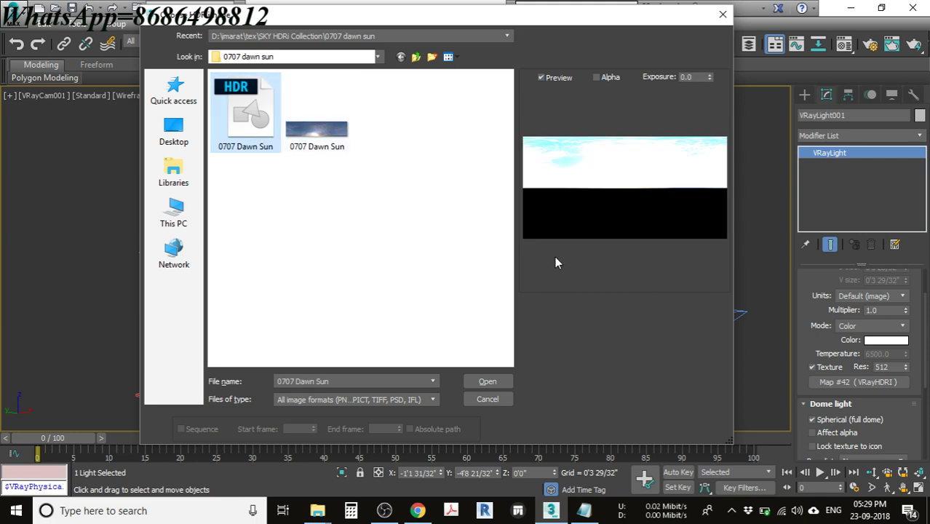
drag(539, 21, 535, 16)
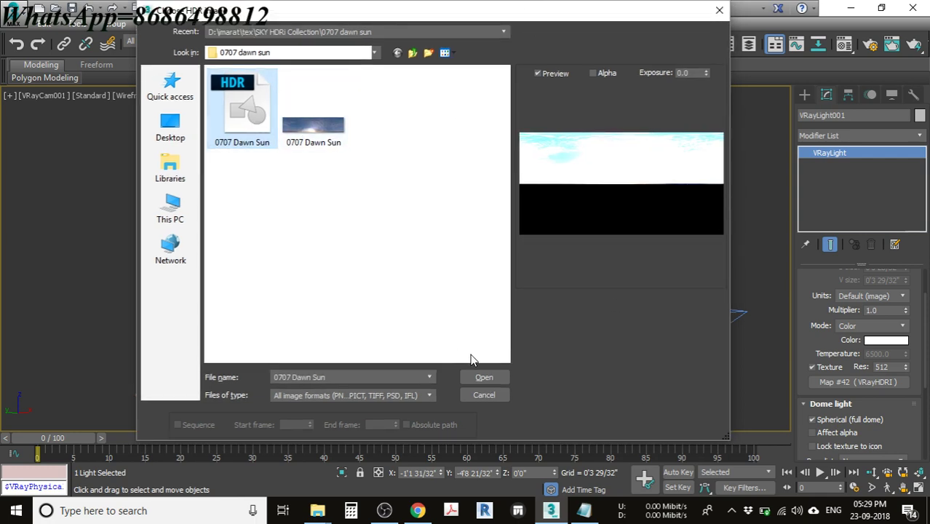
click(484, 377)
click(671, 218)
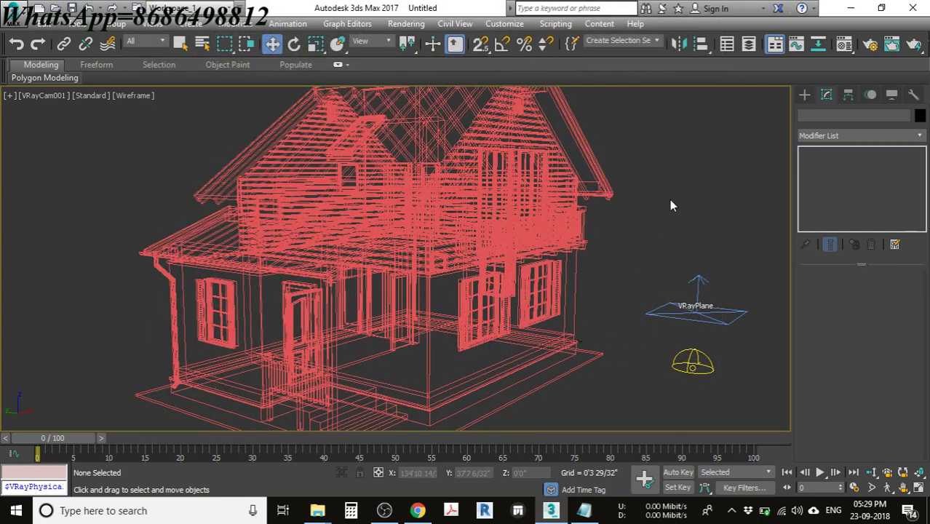
Instance VRayLight001's Map #42 (VRayHDRI) into the first Material Editor slot.
key(m)
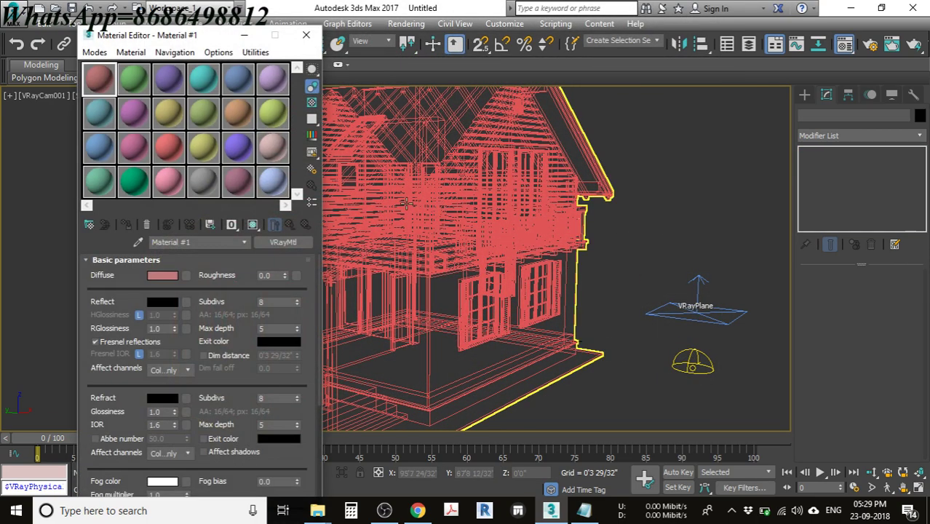
drag(164, 43, 115, 25)
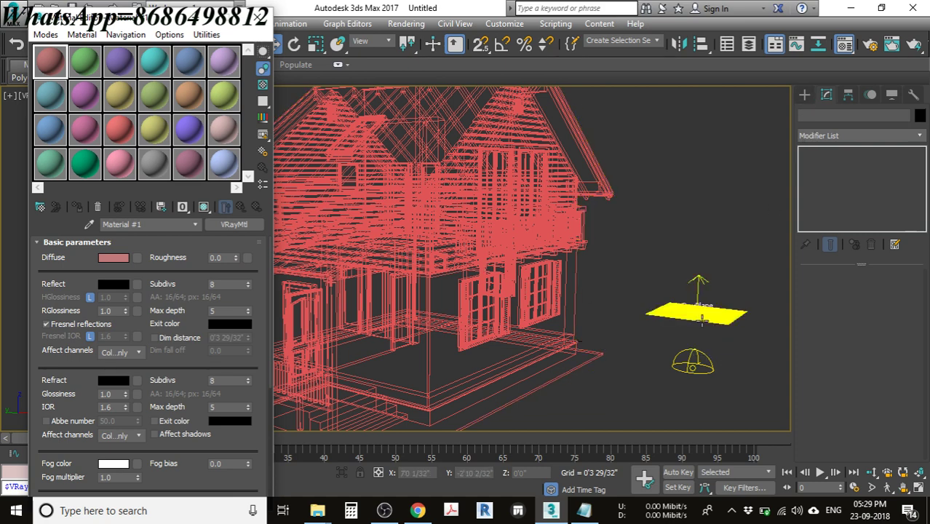
click(699, 364)
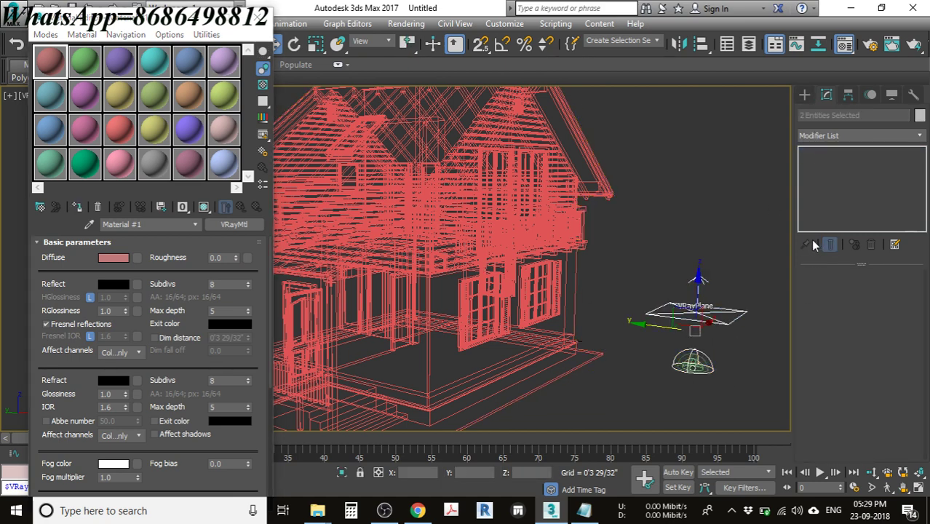
click(708, 408)
click(701, 368)
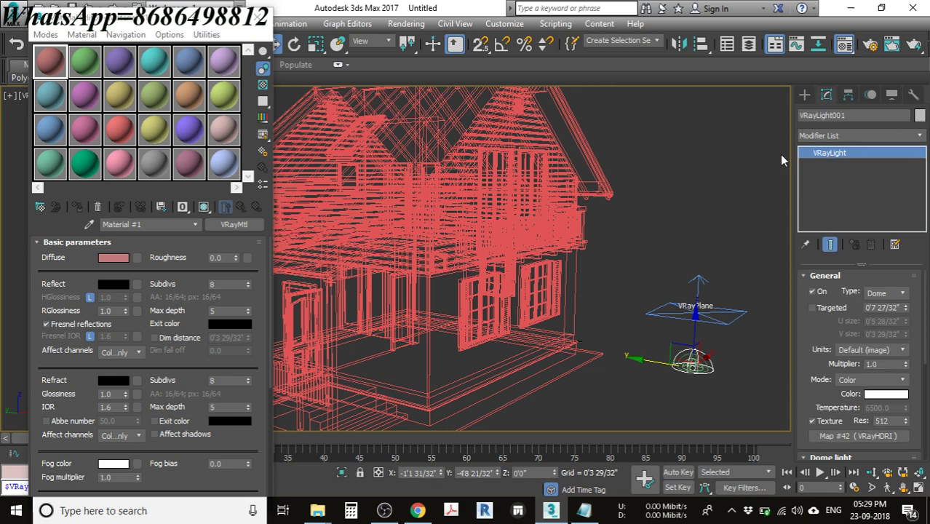
scroll(813, 399, down, 3)
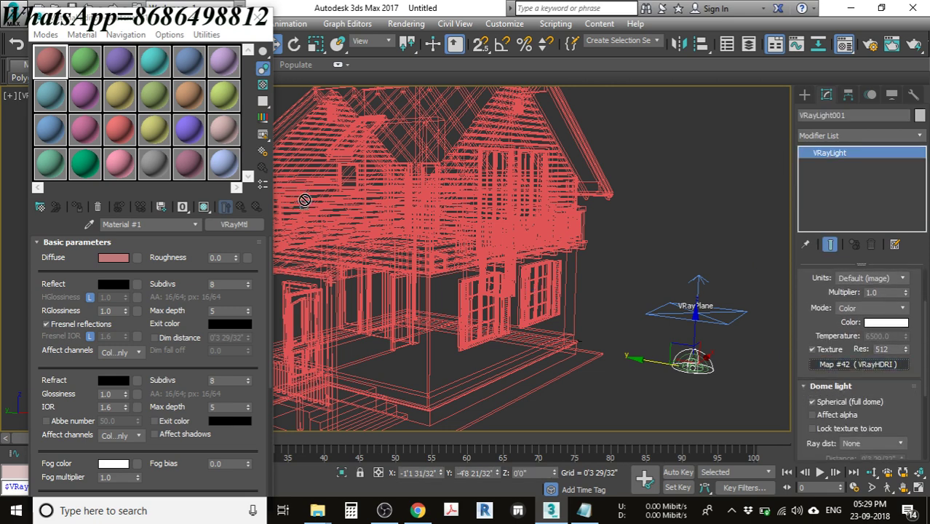
drag(858, 364, 51, 62)
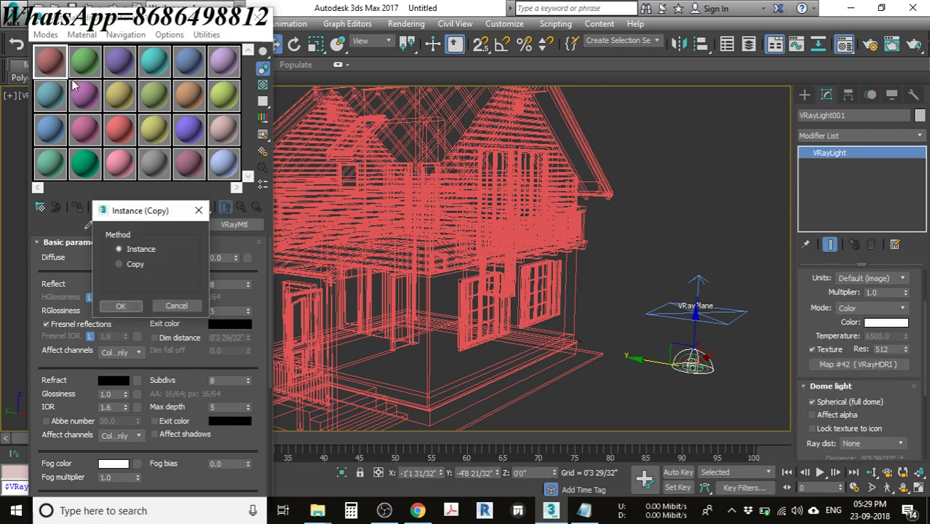
click(121, 306)
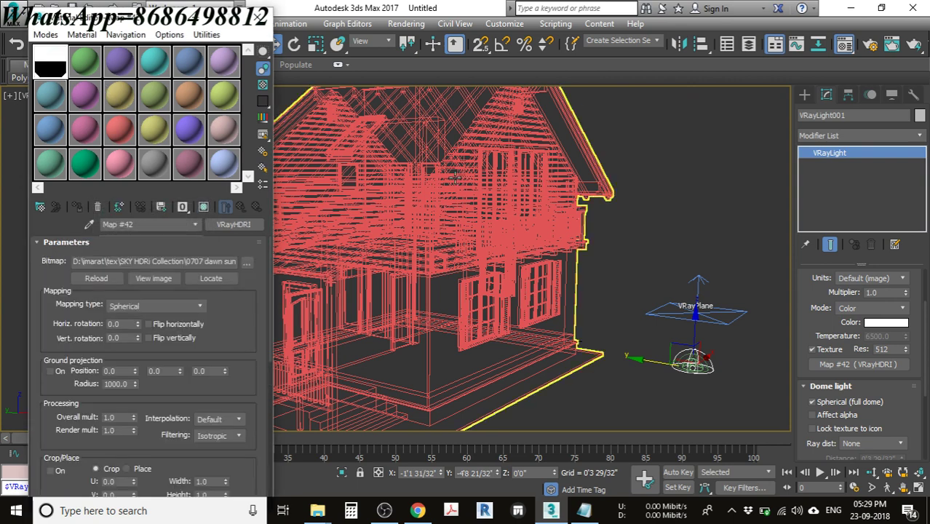
Deselect the dome light and reposition the Material Editor and Render Setup windows.
drag(118, 20, 98, 16)
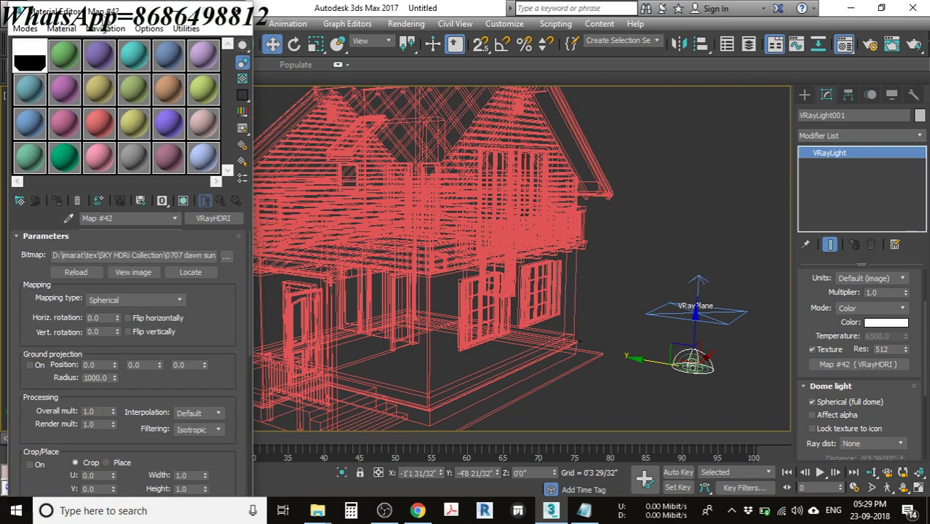
scroll(55, 407, down, 1)
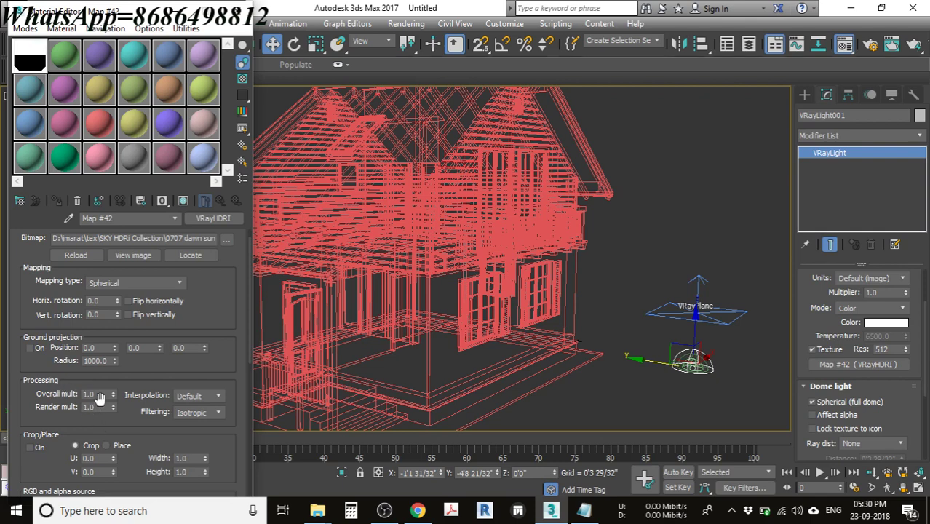
click(588, 279)
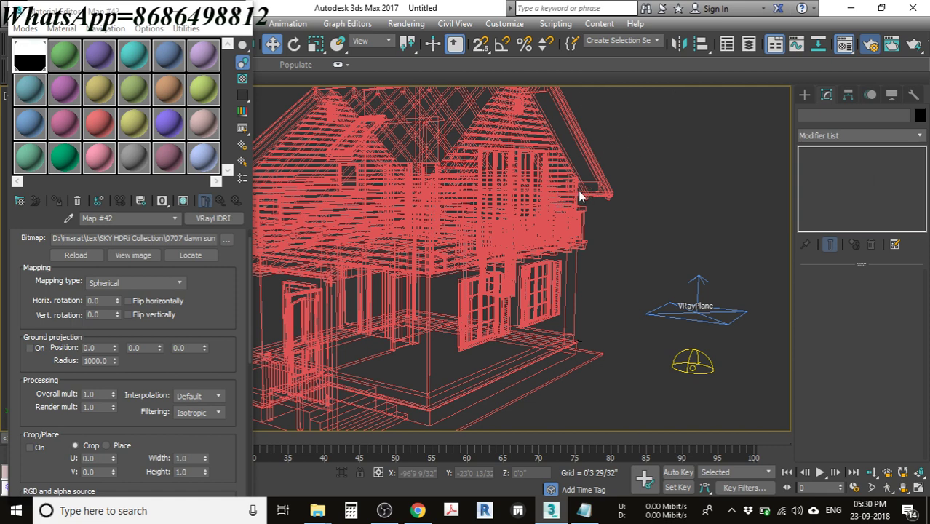
drag(688, 128, 619, 12)
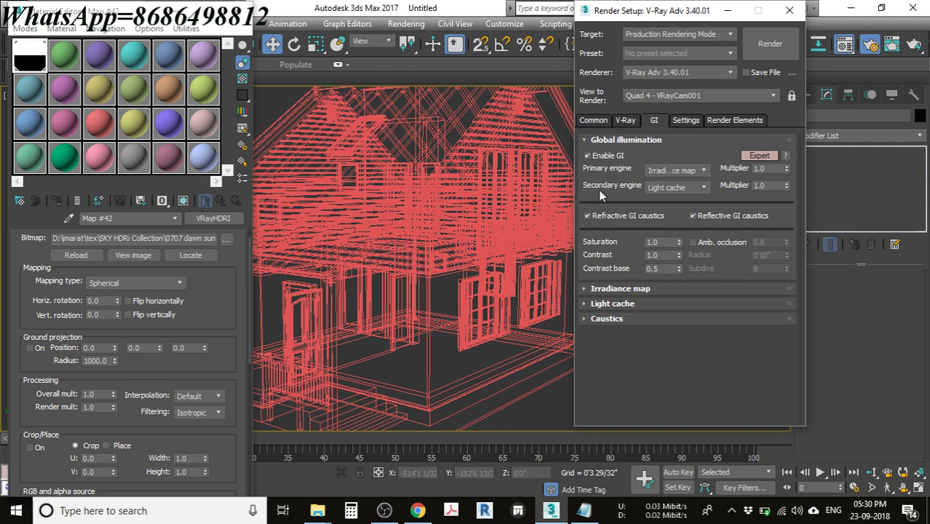
On the V-Ray tab, review the Environment and Color mapping rollouts, then collapse them.
click(625, 120)
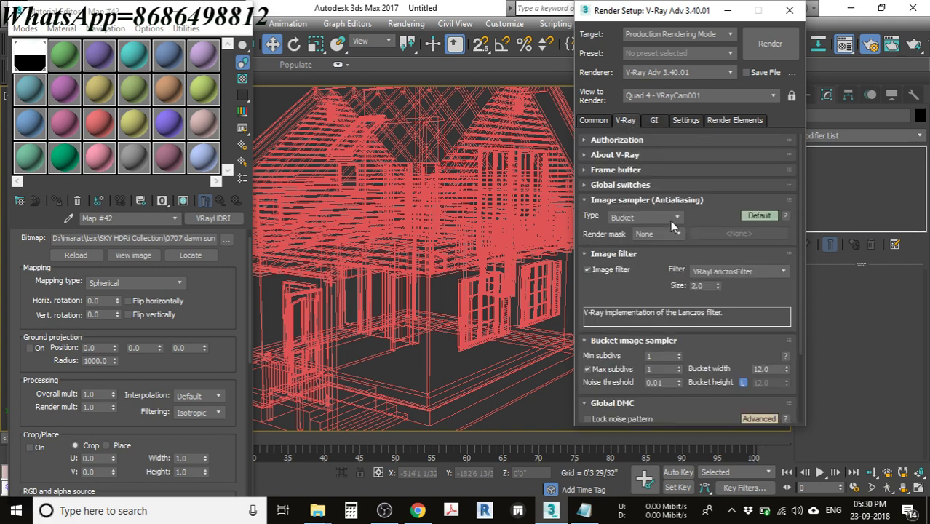
drag(591, 227, 591, 188)
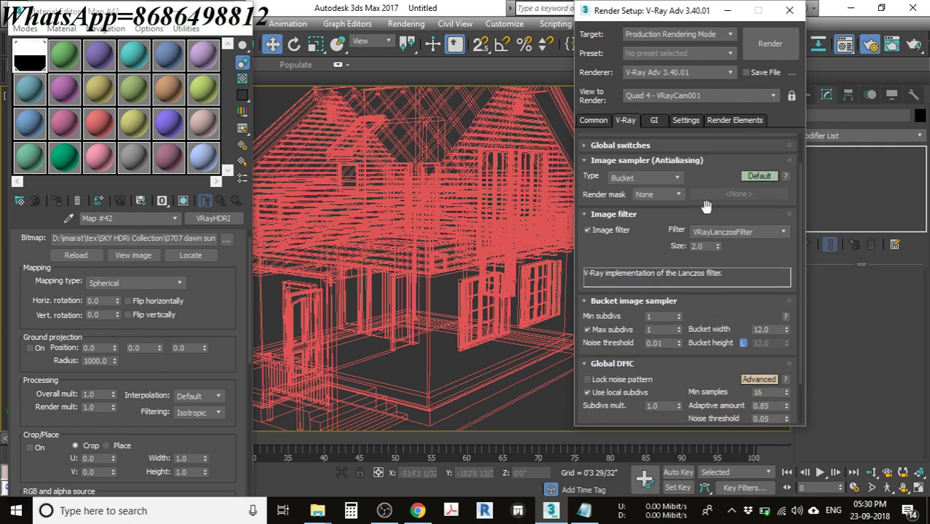
drag(612, 244, 602, 197)
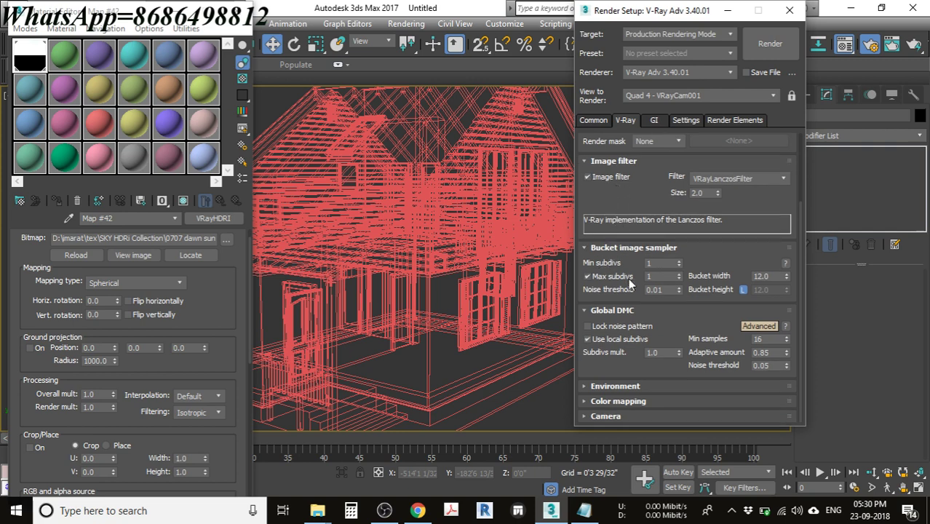
click(599, 390)
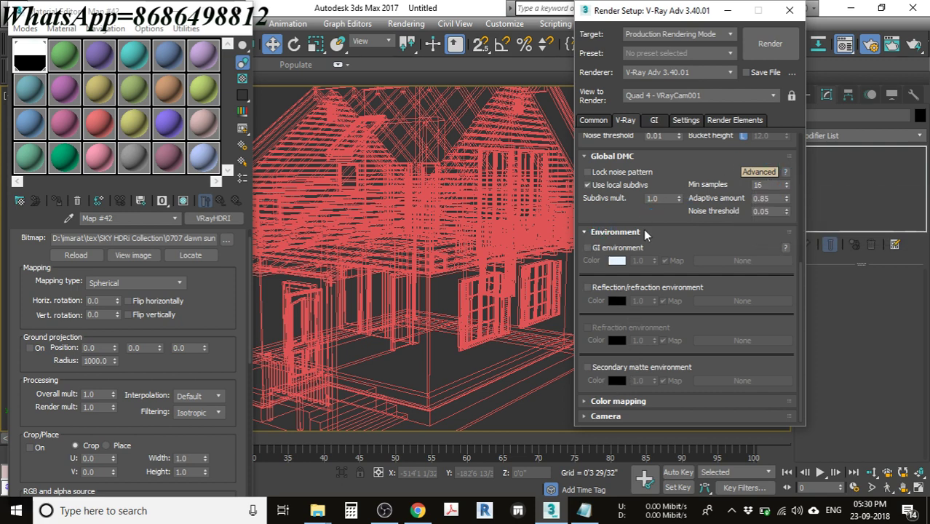
scroll(604, 192, up, 2)
scroll(615, 226, down, 1)
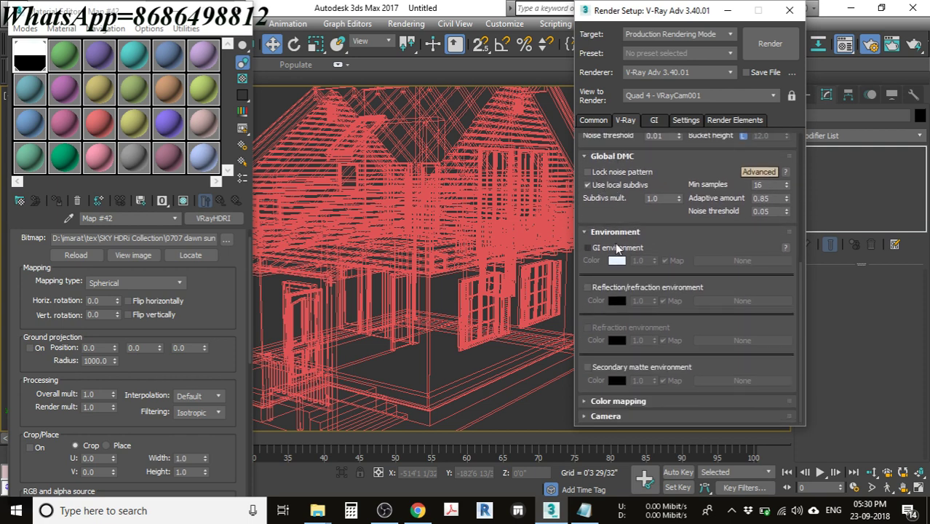
click(601, 401)
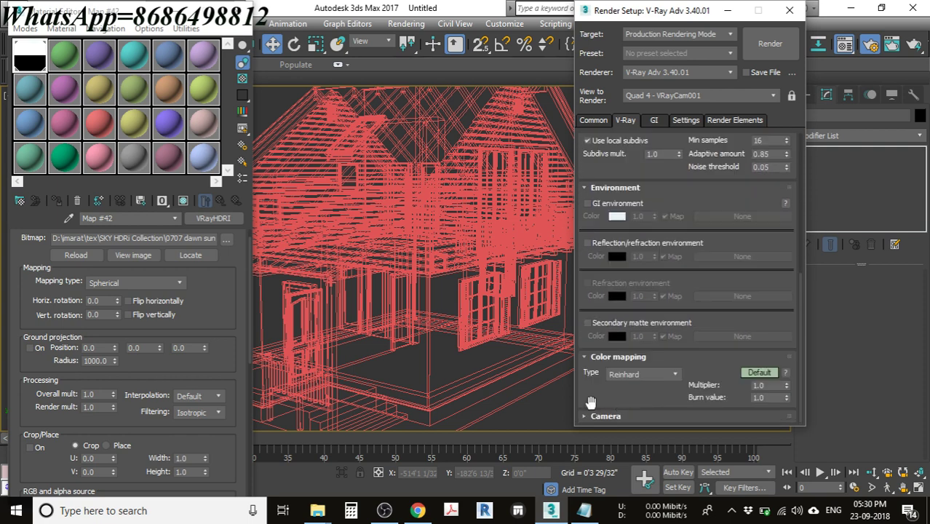
click(597, 190)
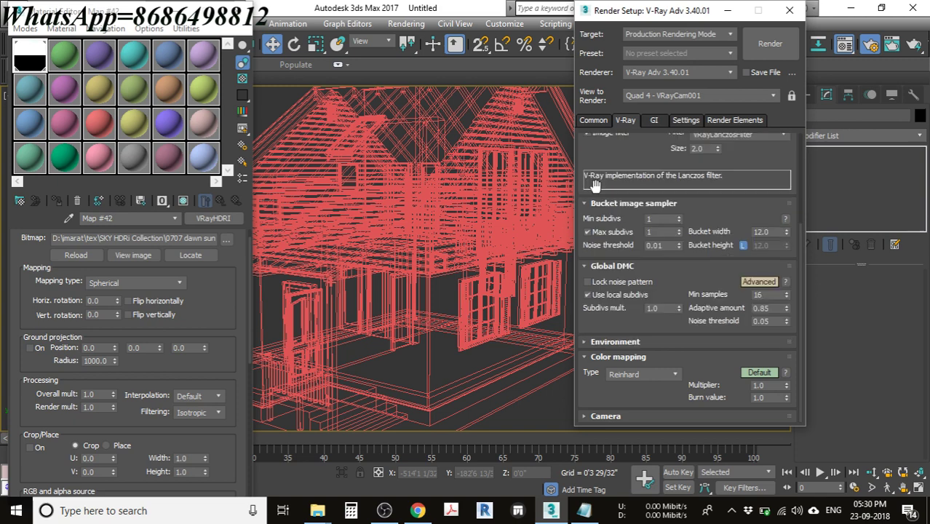
click(598, 356)
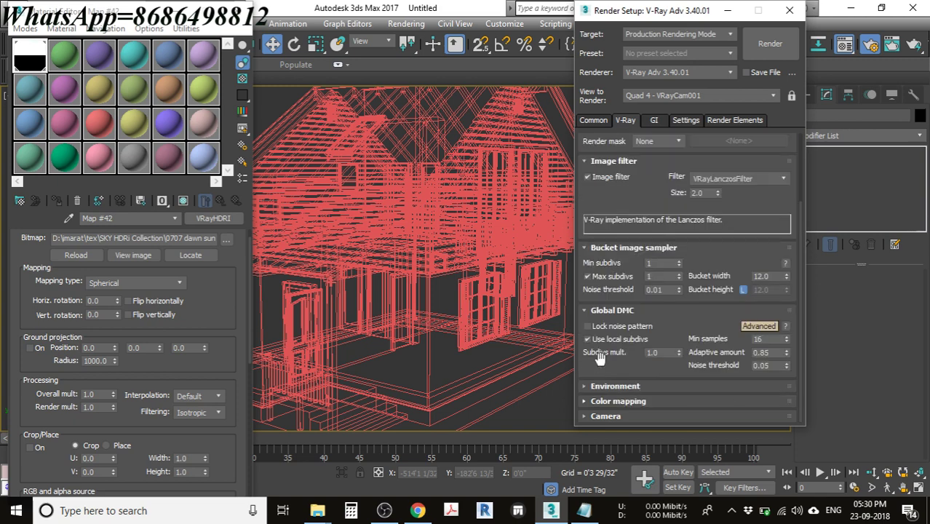
click(598, 161)
On the GI tab, keep Irradiance map as the primary GI engine.
click(658, 121)
click(700, 171)
click(704, 171)
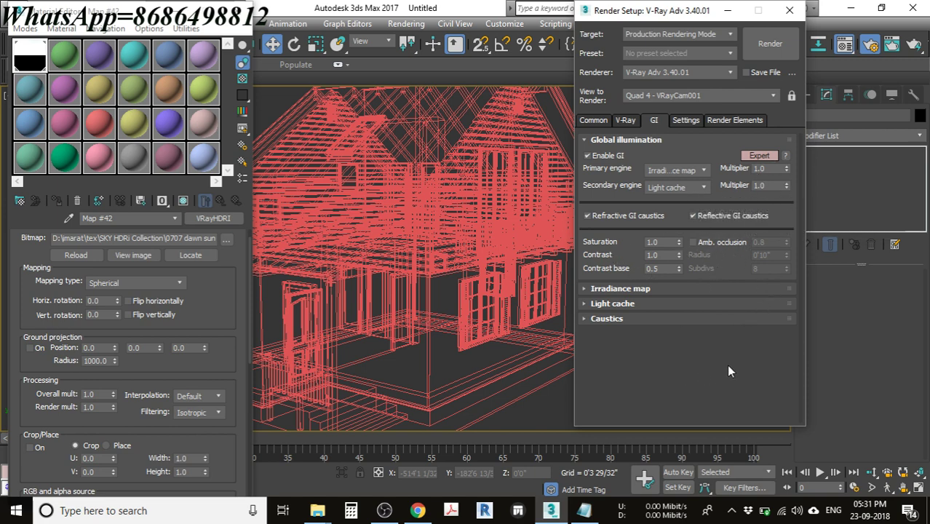
drag(693, 12, 773, 51)
click(844, 85)
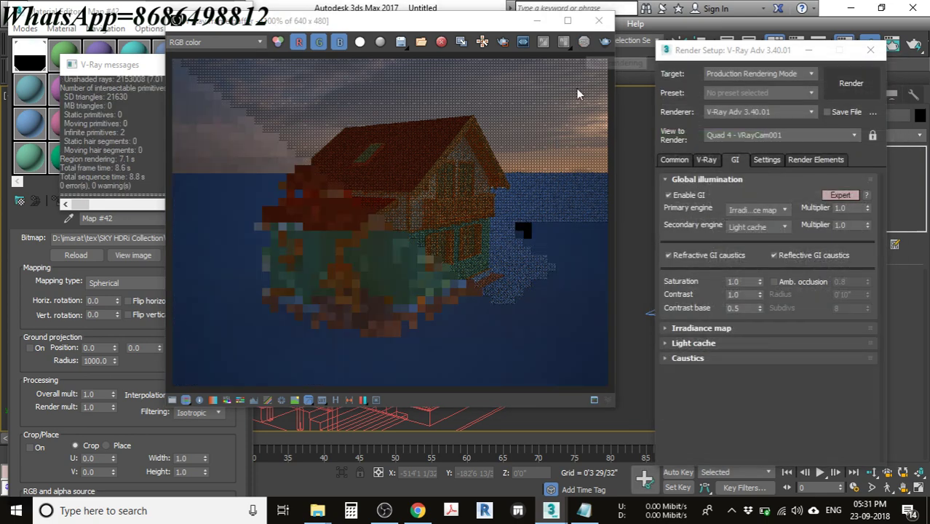
click(598, 21)
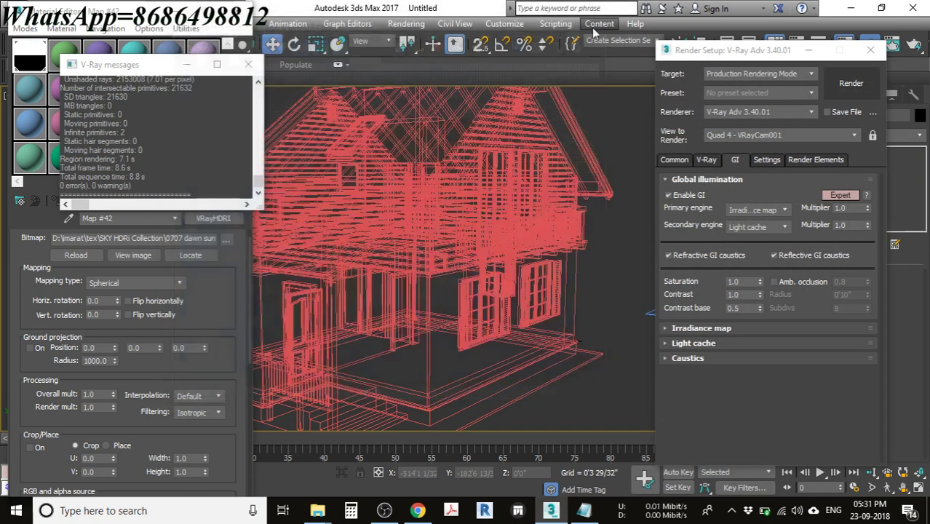
click(248, 64)
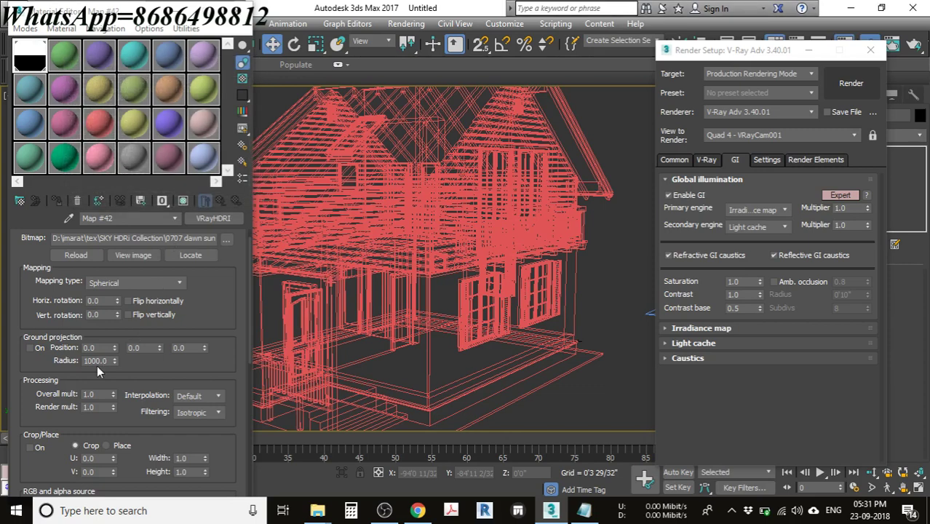
Set the VRayHDRI Render mult to 10.0, then run and stop a V-Ray test render.
scroll(50, 298, down, 2)
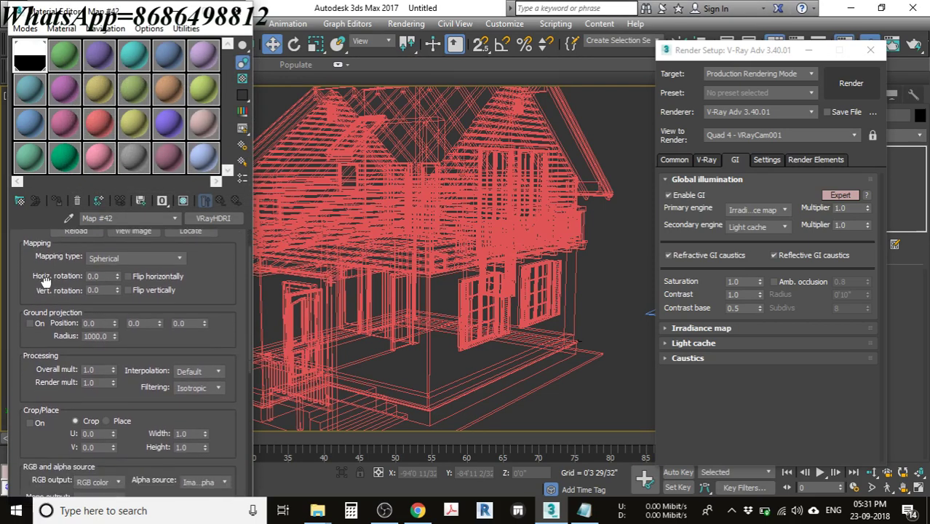
double_click(102, 383)
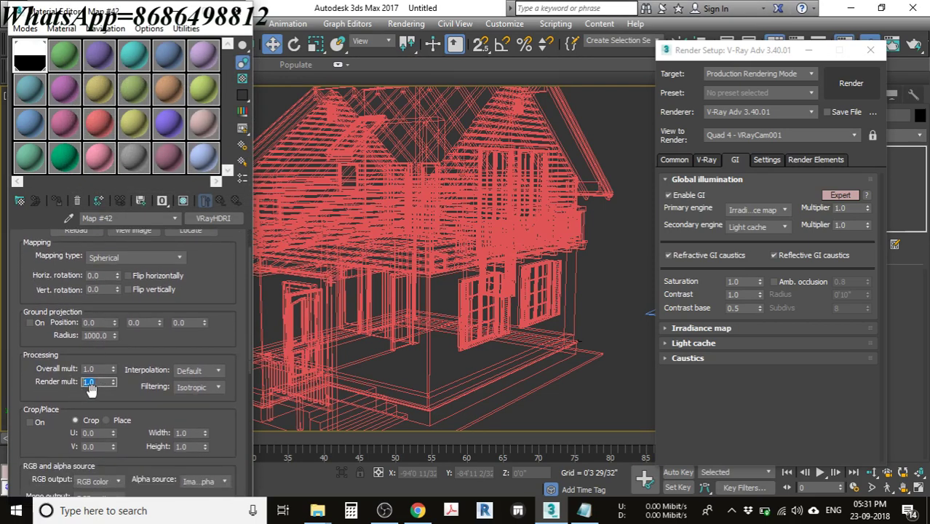
text(10)
key(Return)
scroll(145, 349, down, 1)
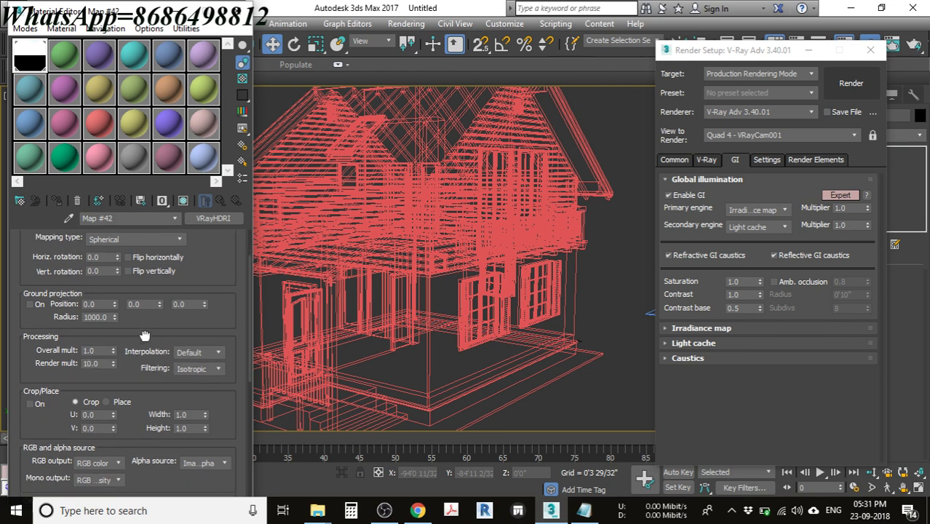
click(834, 81)
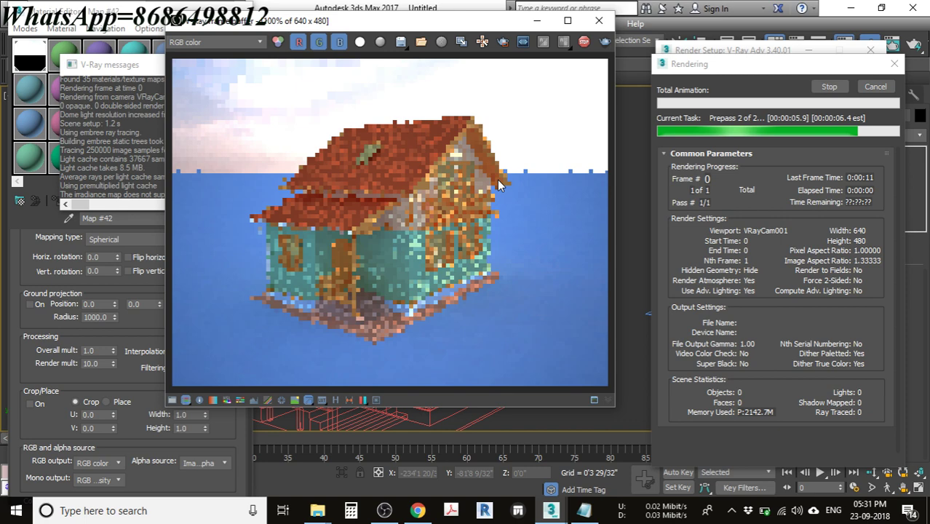
click(834, 88)
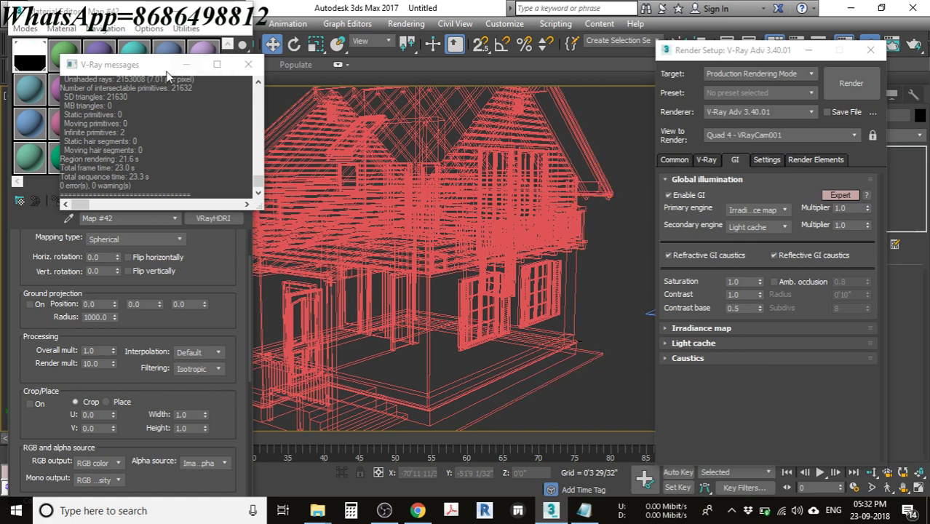
Move the V-Ray log aside and restore the OBS Studio window from the taskbar.
drag(167, 75, 179, 109)
mouse_move(385, 509)
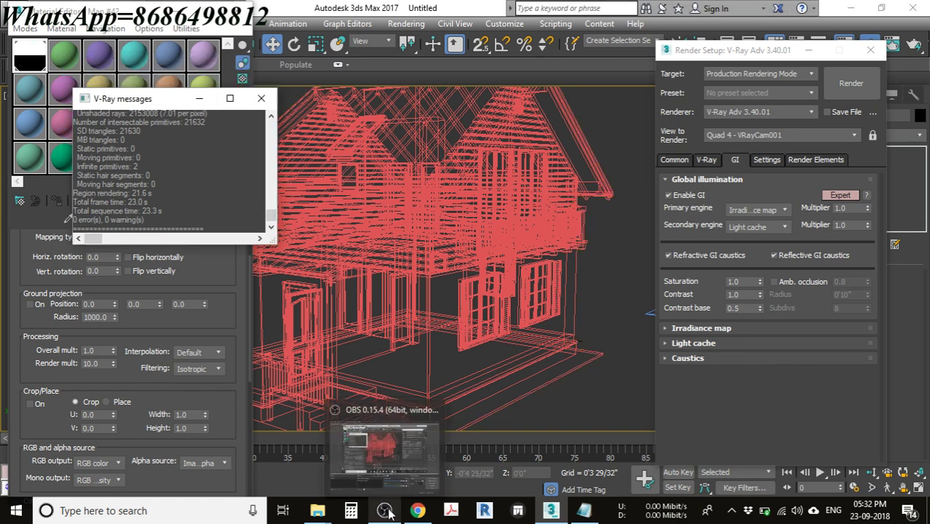
click(385, 479)
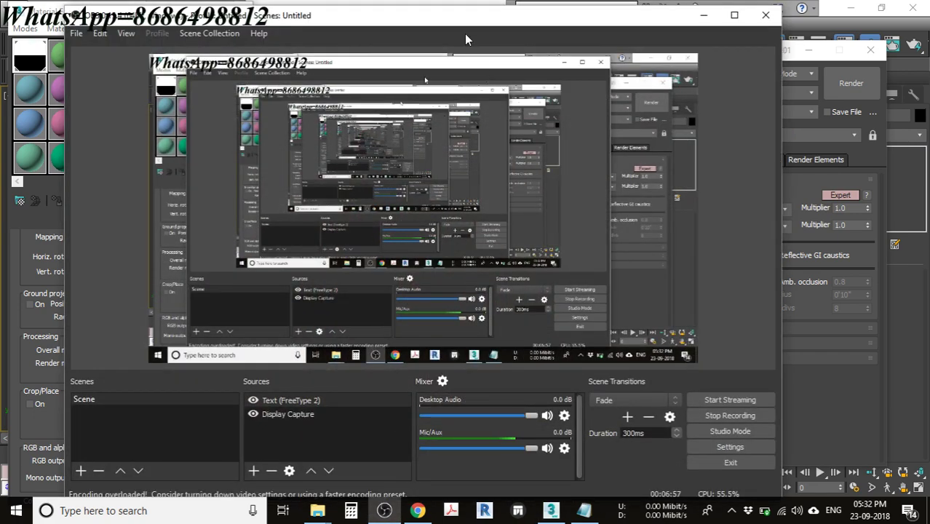
drag(460, 26, 444, 20)
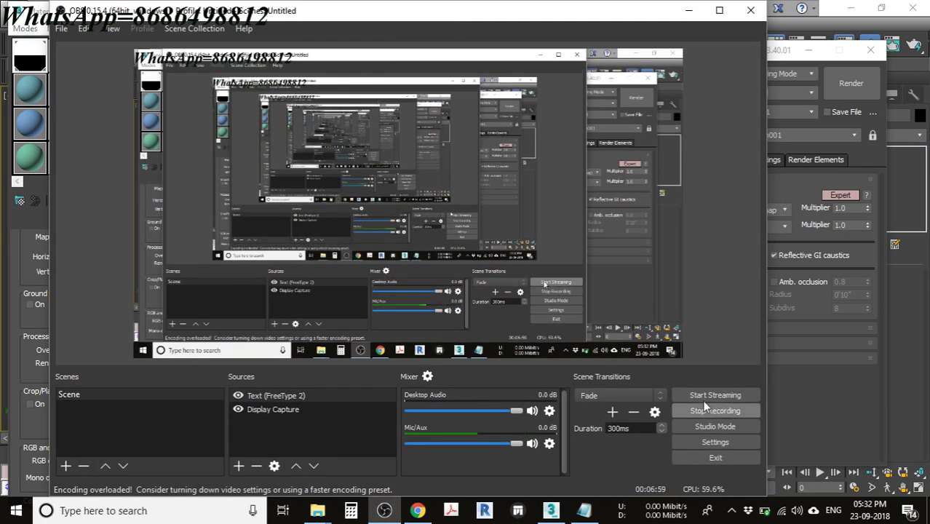